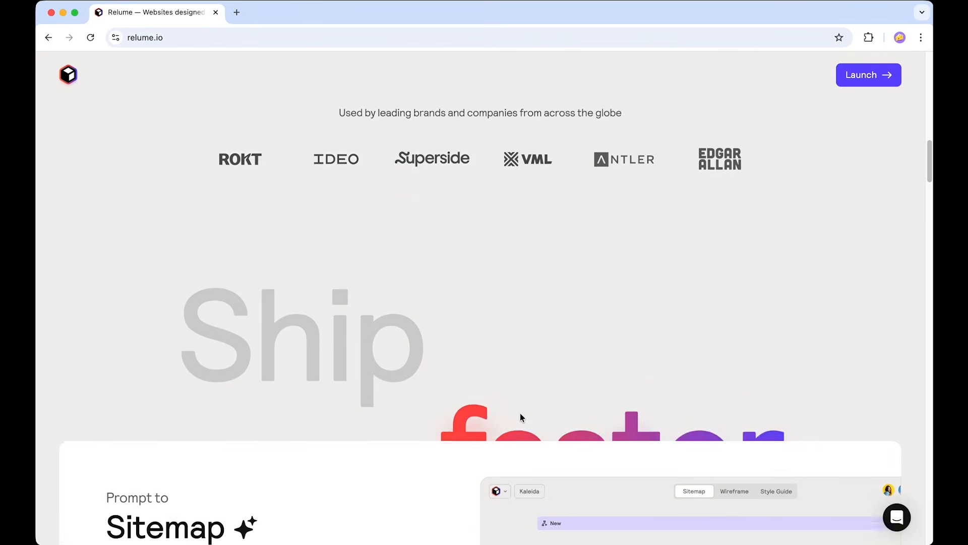
Look through the Relume homepage sections on prompt-to-sitemap and sitemap-to-wireframe generation.
scroll(484, 303, "down", 5)
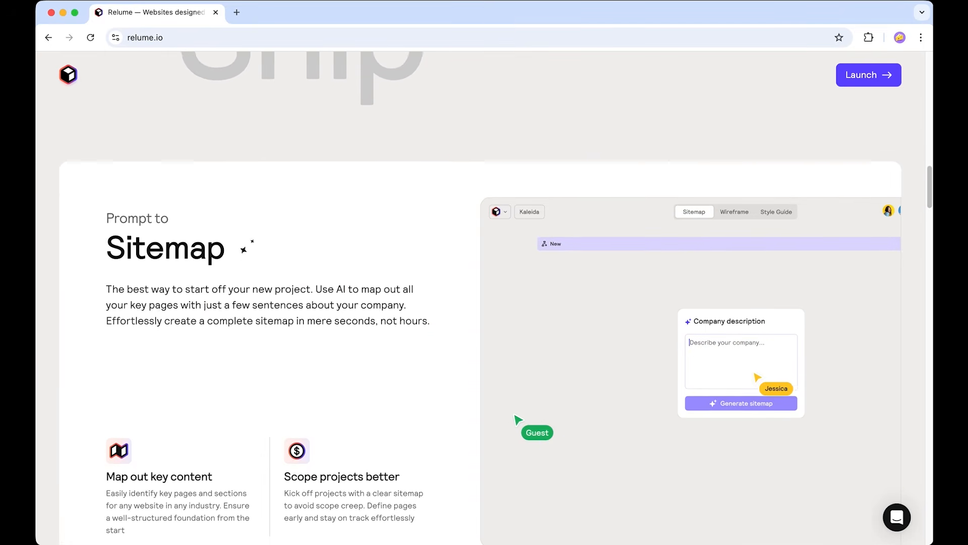
scroll(519, 419, "down", 10)
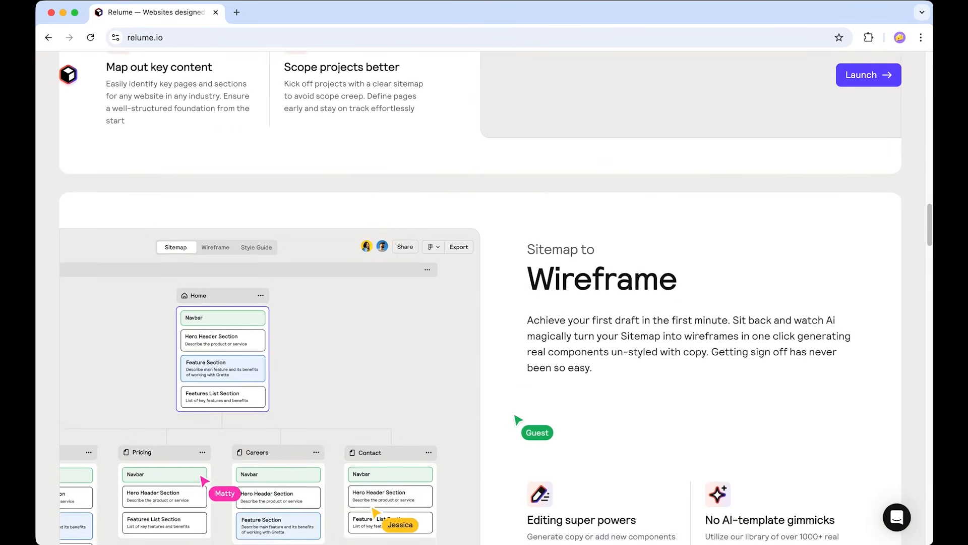
scroll(484, 297, "down", 8)
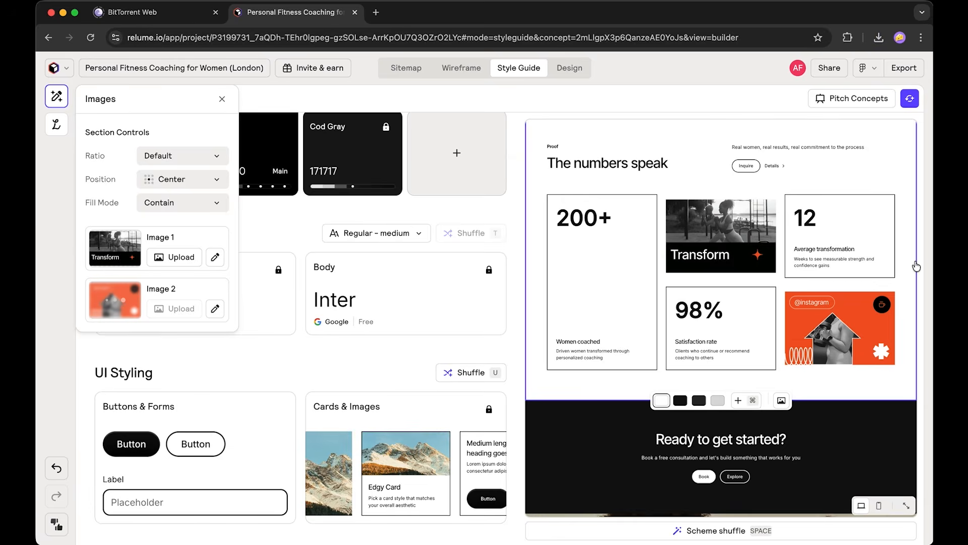
Cycle "The numbers speak" section of the style guide preview through its color schemes, including the Cod Gray dark scheme.
left_click(898, 264)
left_click(898, 263)
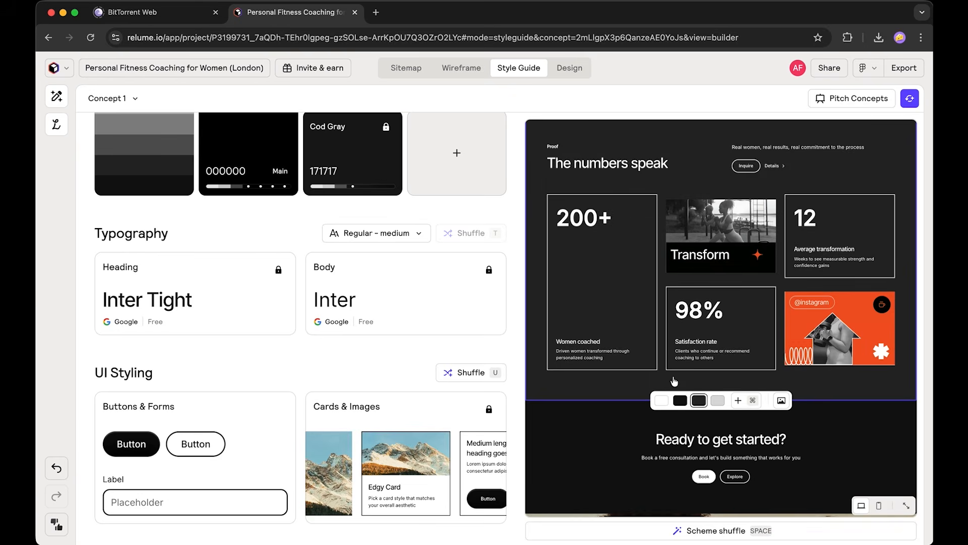
left_click(647, 382)
left_click(621, 375)
Select the "What my clients achieve" stats section in the wireframe to inspect its section settings.
scroll(516, 212, "up", 1)
scroll(654, 219, "down", 3)
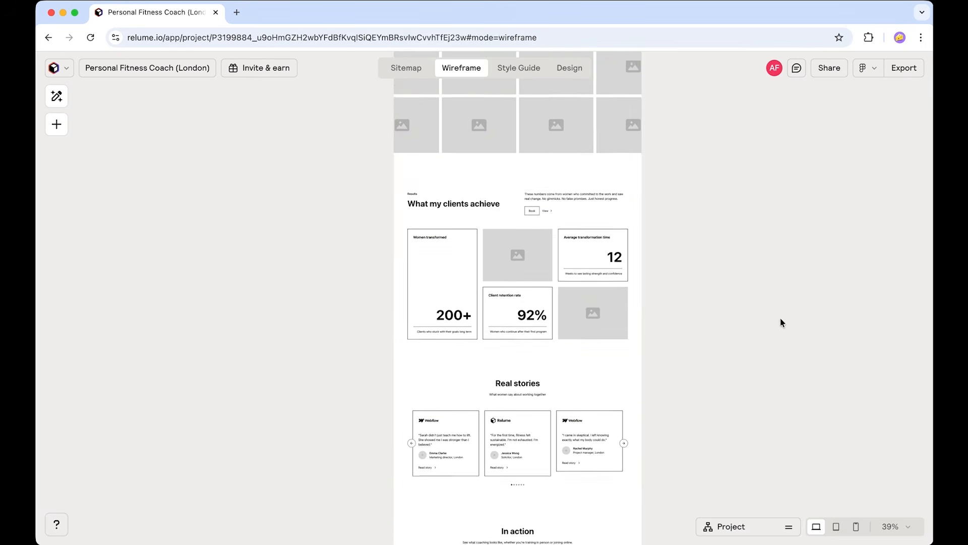
left_click(605, 331)
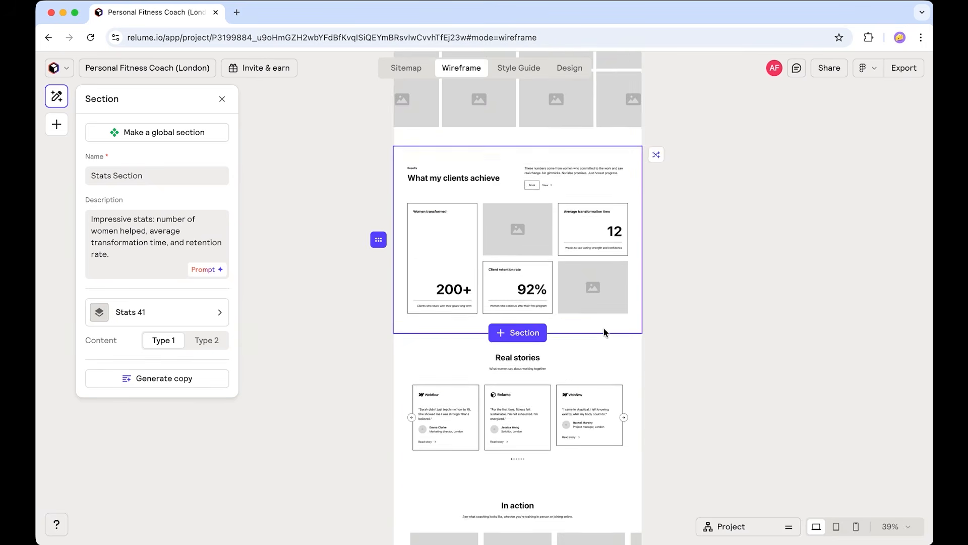
scroll(616, 318, "down", 2)
left_click(612, 317)
left_click(181, 292)
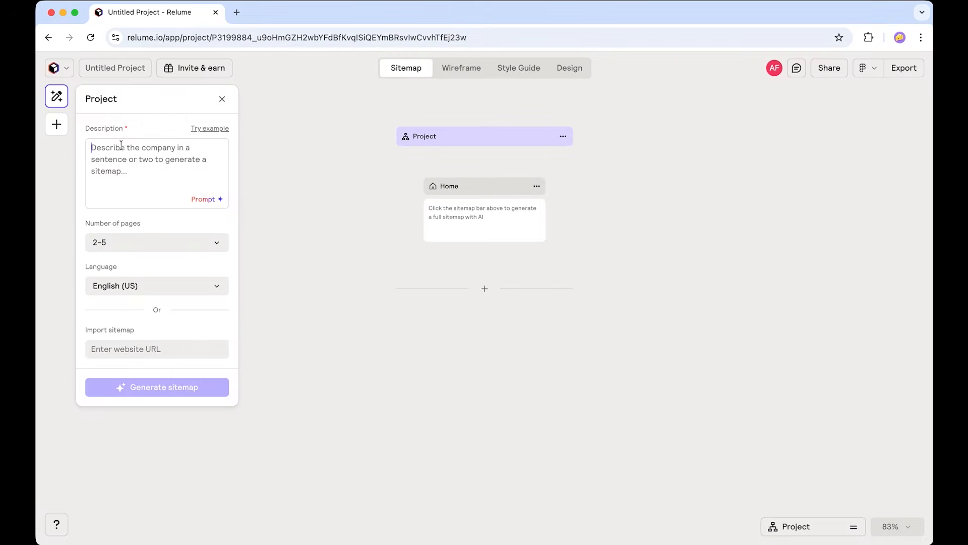
Paste the personal fitness coach brief as the project description and generate the sitemap.
key("super+v")
left_click(188, 500)
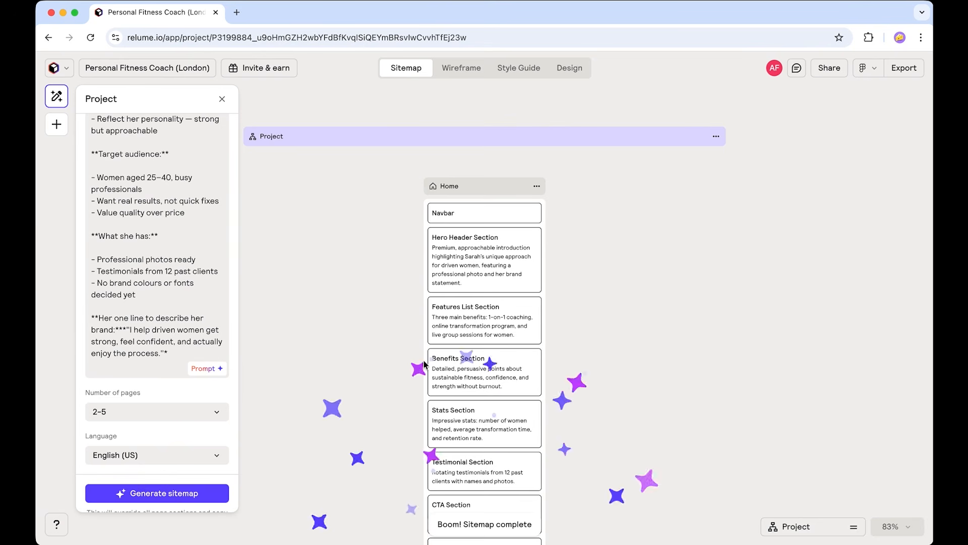
Delete the Monthly Membership and 12-Week Transformation pages from the sitemap.
scroll(599, 289, "down", 10)
scroll(600, 292, "down", 4)
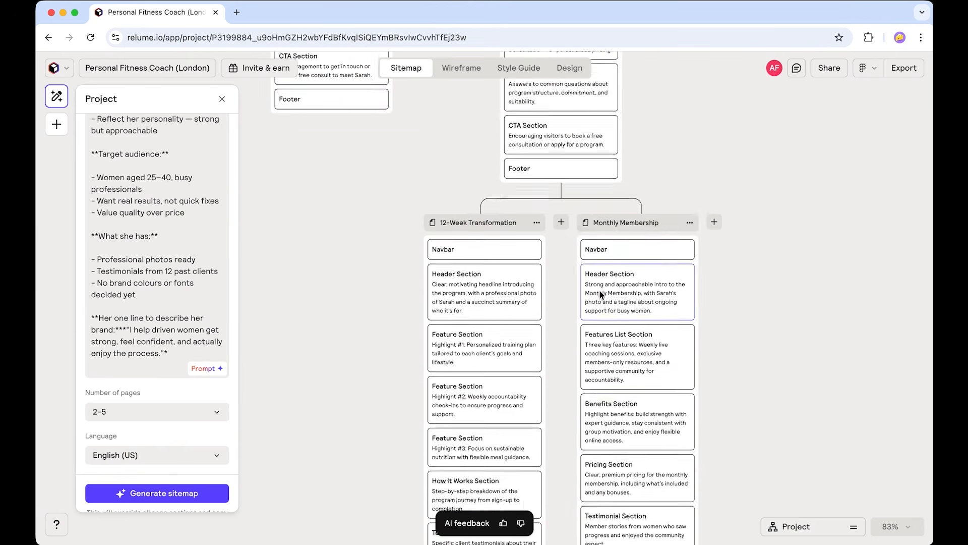
left_click(665, 280)
key("BackSpace")
left_click(550, 125)
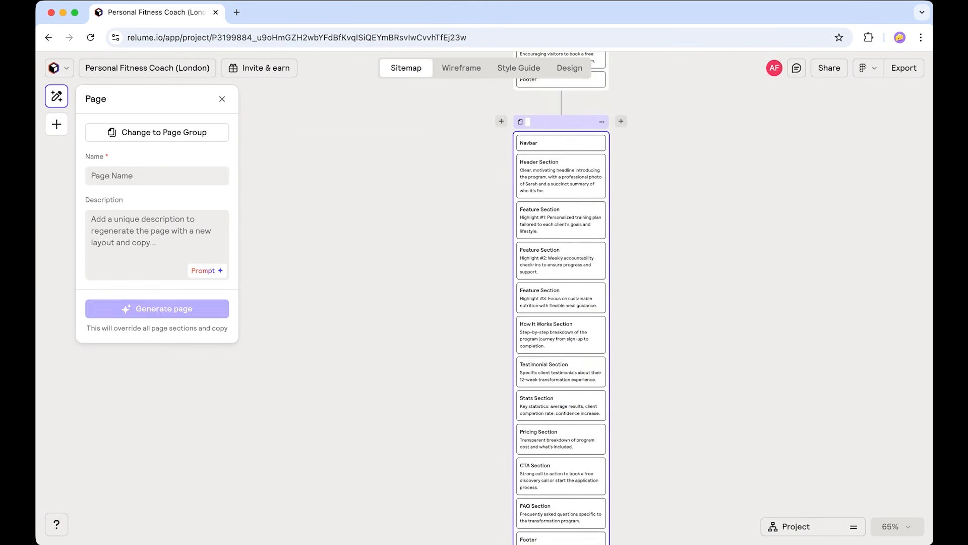
key("Escape")
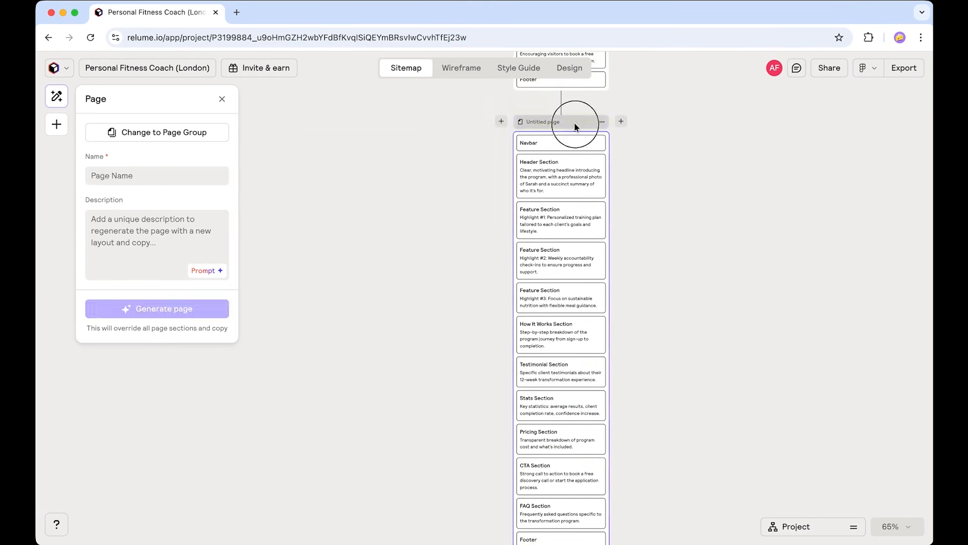
left_click(574, 123)
key("BackSpace")
Delete the remaining sitemap pages so that only Home is kept.
scroll(574, 123, "up", 8)
key("BackSpace")
scroll(488, 185, "down", 1)
key("BackSpace")
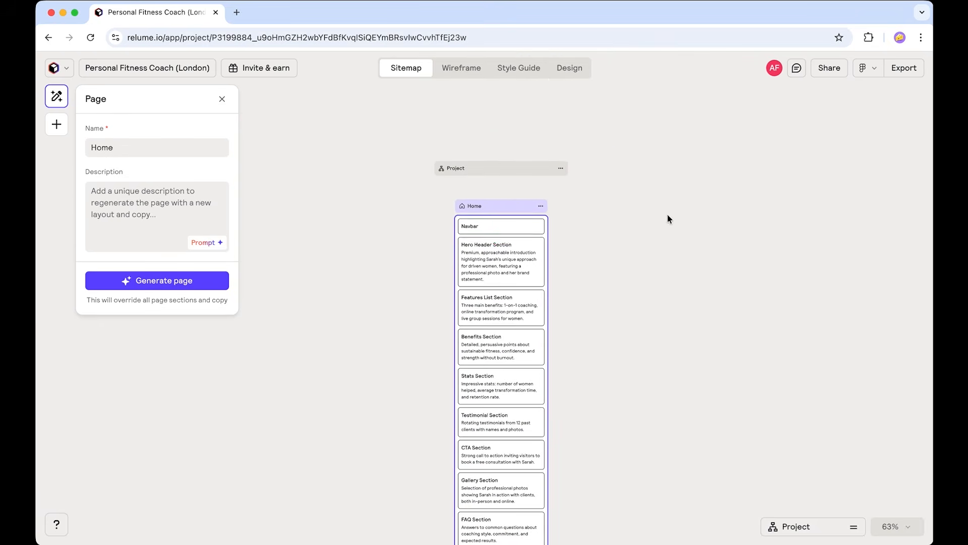
Reorder the Home page's sections by moving two of them further down, and switch to the wireframe view.
scroll(447, 283, "up", 5)
scroll(499, 265, "down", 2)
left_click_drag(540, 244, 543, 337)
scroll(544, 337, "down", 5)
left_click_drag(523, 306, 533, 393)
left_click(464, 68)
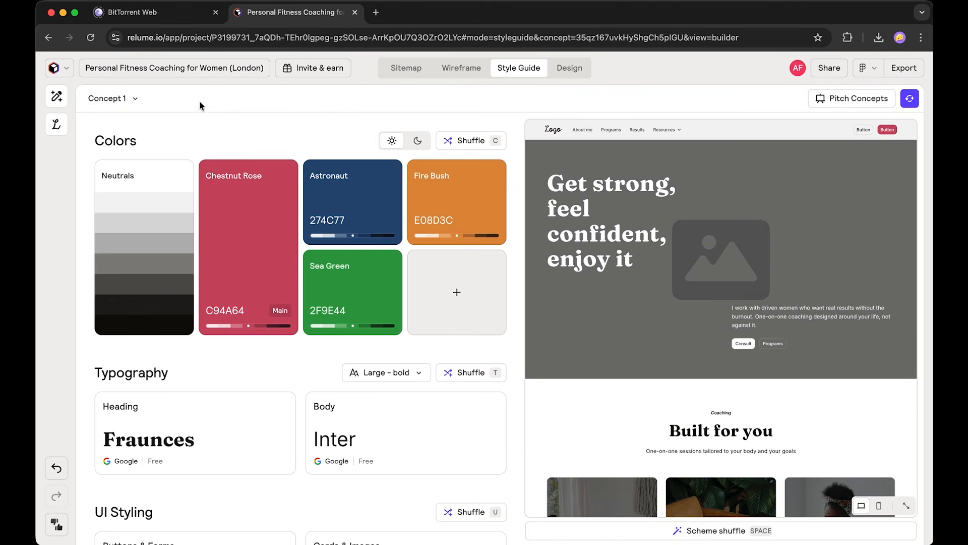
Set the palette's main color to hex #000000 and open the Royal Blue color for editing.
left_click(121, 100)
scroll(877, 328, "down", 15)
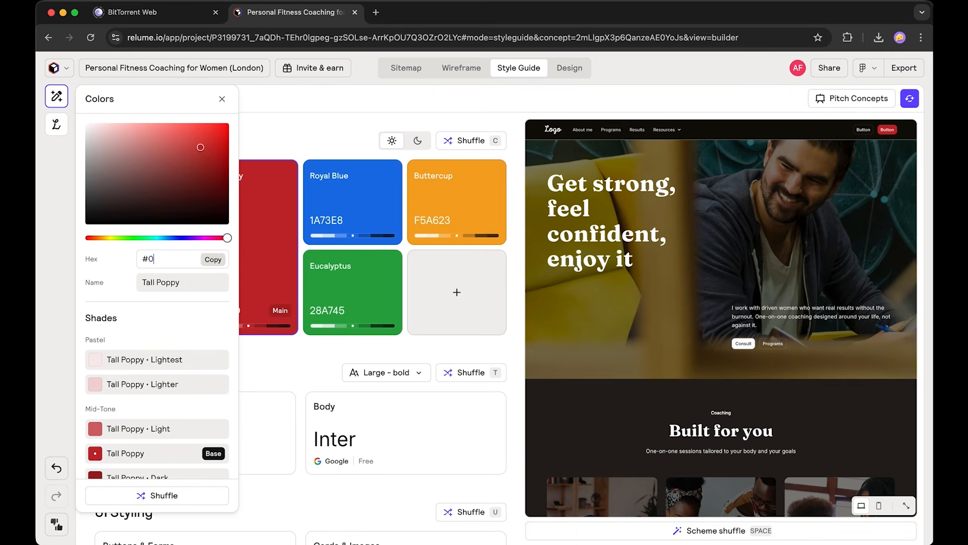
type("00000")
left_click(355, 214)
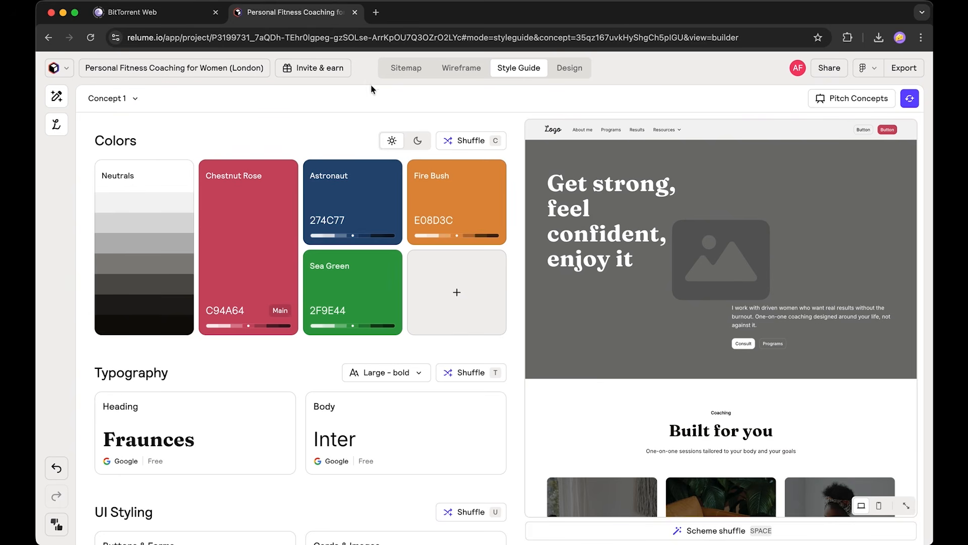
Look through the Concept 1 page preview down to "The numbers speak" section.
left_click(126, 100)
scroll(878, 330, "down", 20)
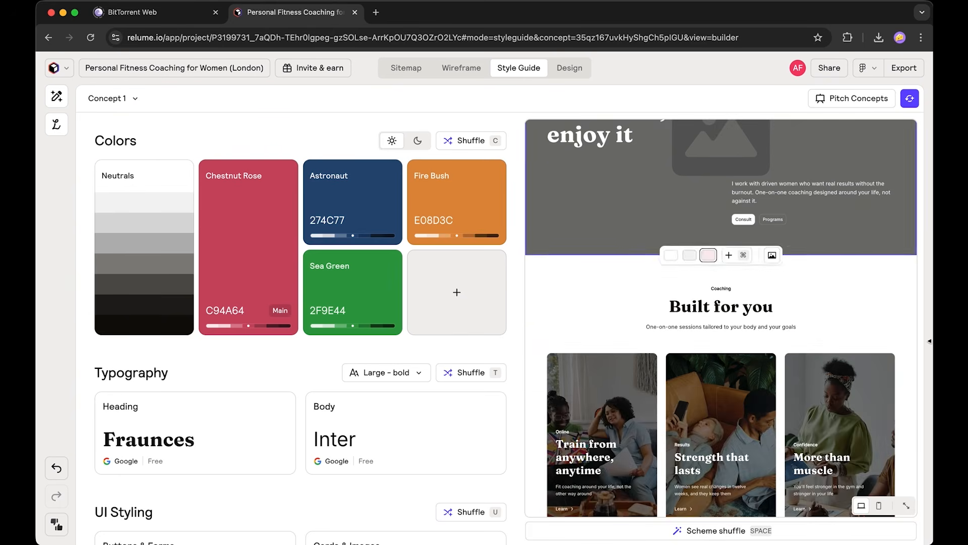
scroll(878, 330, "up", 20)
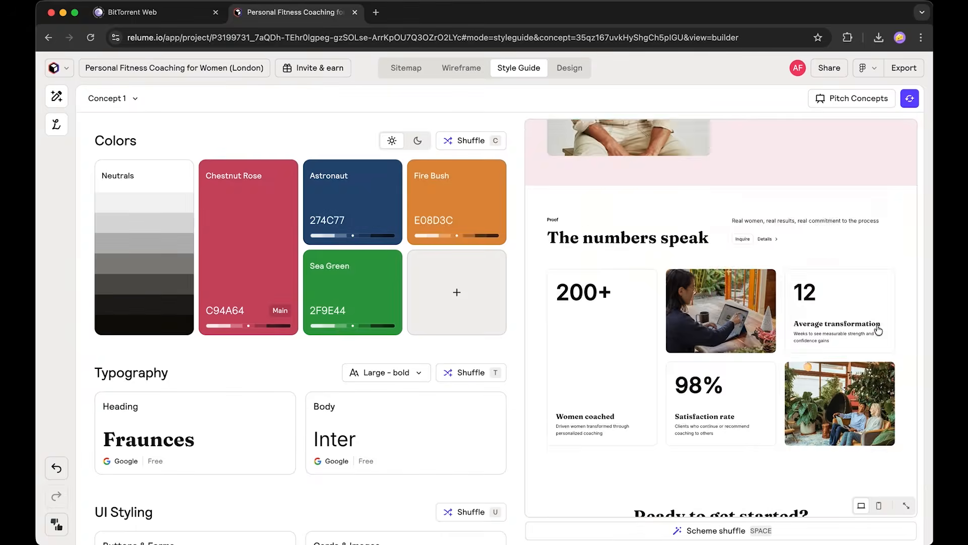
scroll(328, 365, "down", 3)
scroll(356, 469, "up", 3)
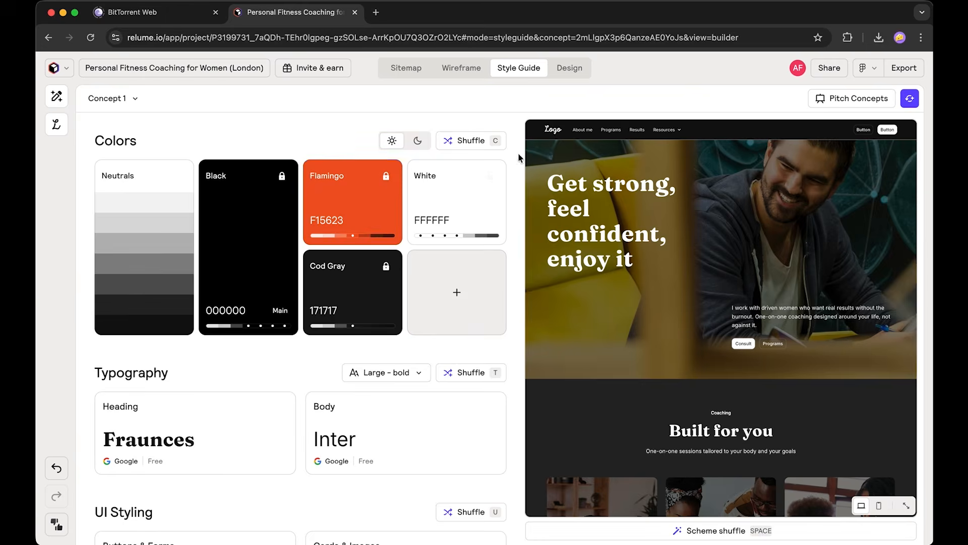
Change the style guide's heading font to Inter Tight.
scroll(134, 208, "down", 3)
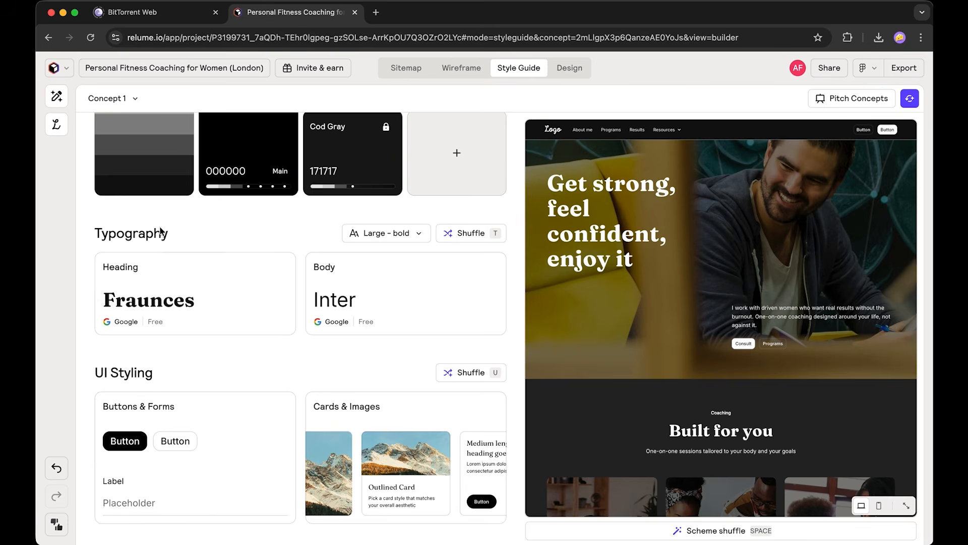
left_click(204, 298)
left_click(173, 124)
type("inter")
Set the typography to Regular size and Medium weight.
left_click(387, 233)
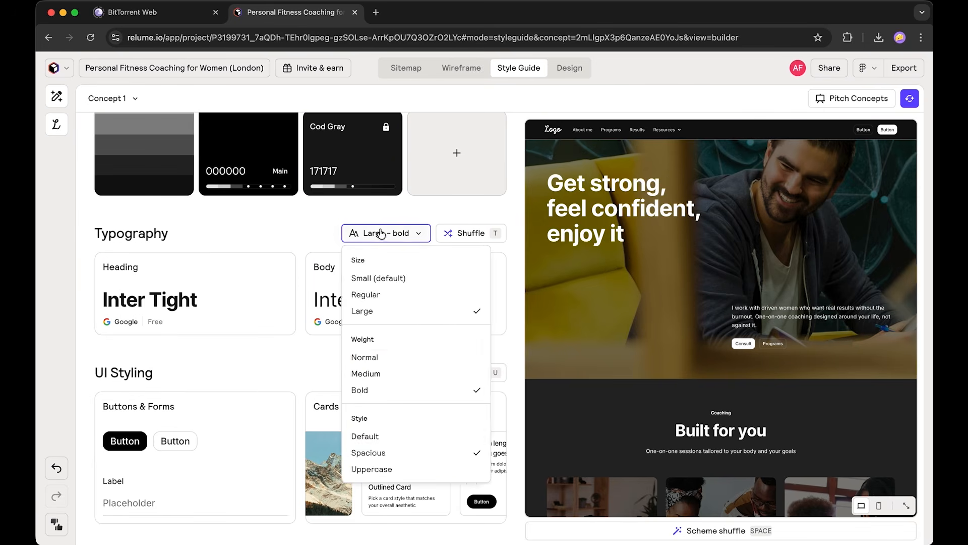
left_click(349, 294)
left_click(348, 357)
left_click(367, 427)
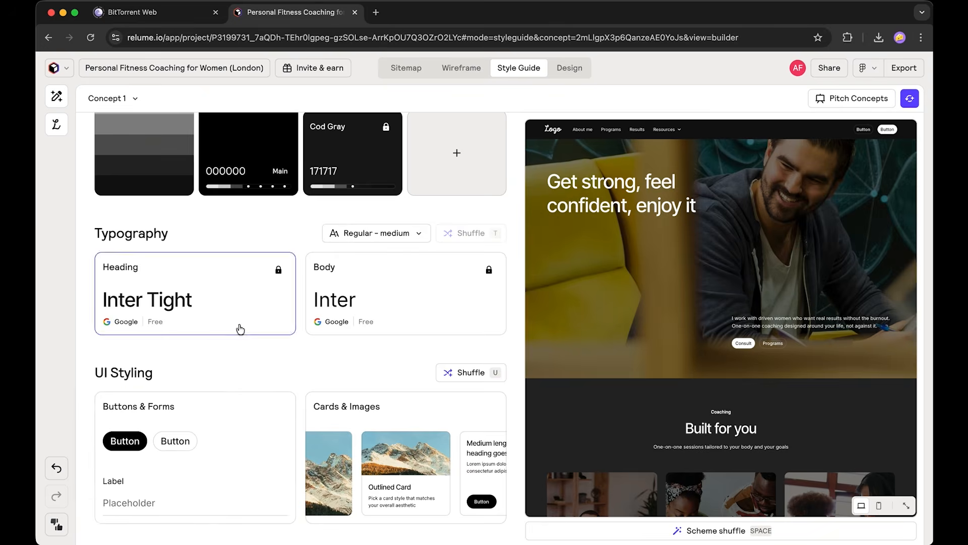
Apply the Edgy style to cards and images and lock it, and restyle the buttons and forms with rounded outlines.
left_click(405, 456)
left_click(103, 123)
left_click(156, 451)
left_click(487, 410)
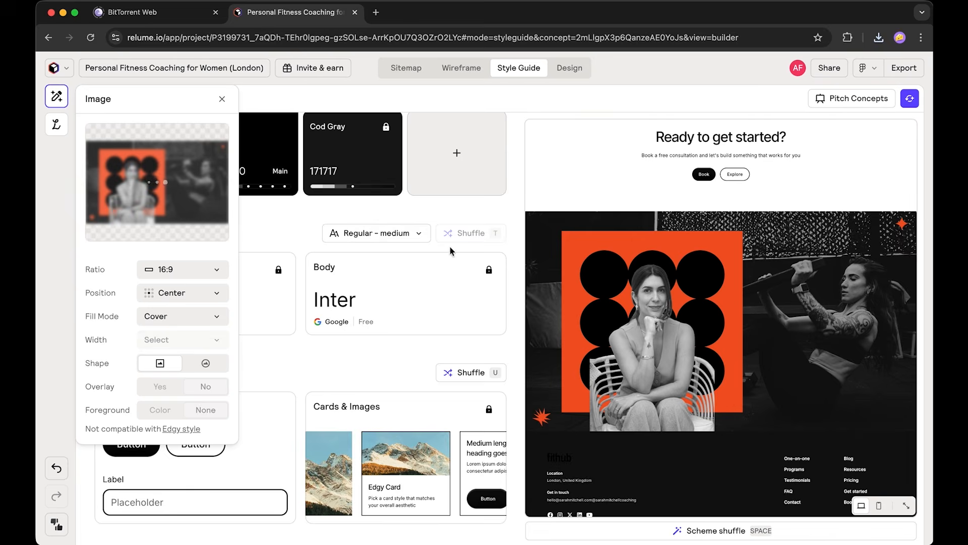
Switch the fithub footer to the white color scheme and open its image settings.
scroll(736, 316, "down", 3)
left_click(662, 507)
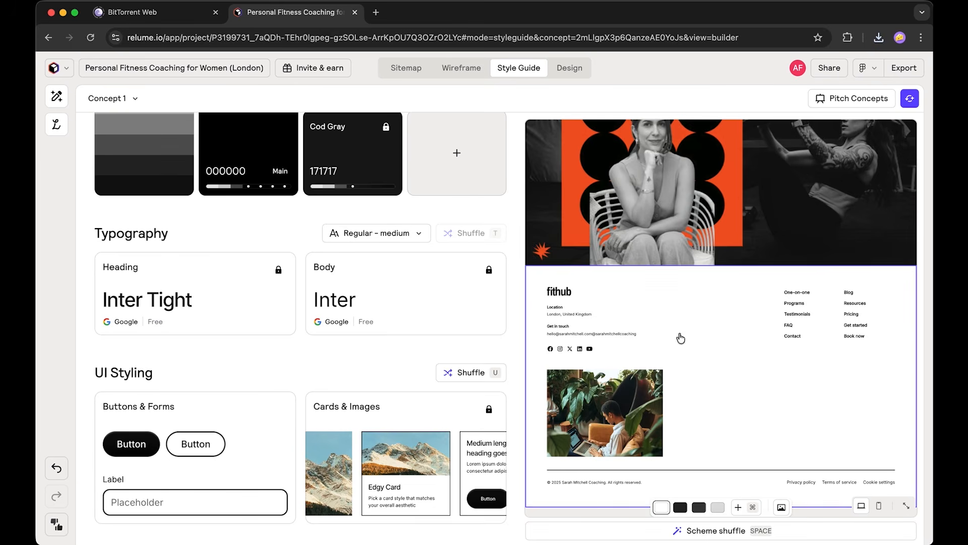
left_click(782, 506)
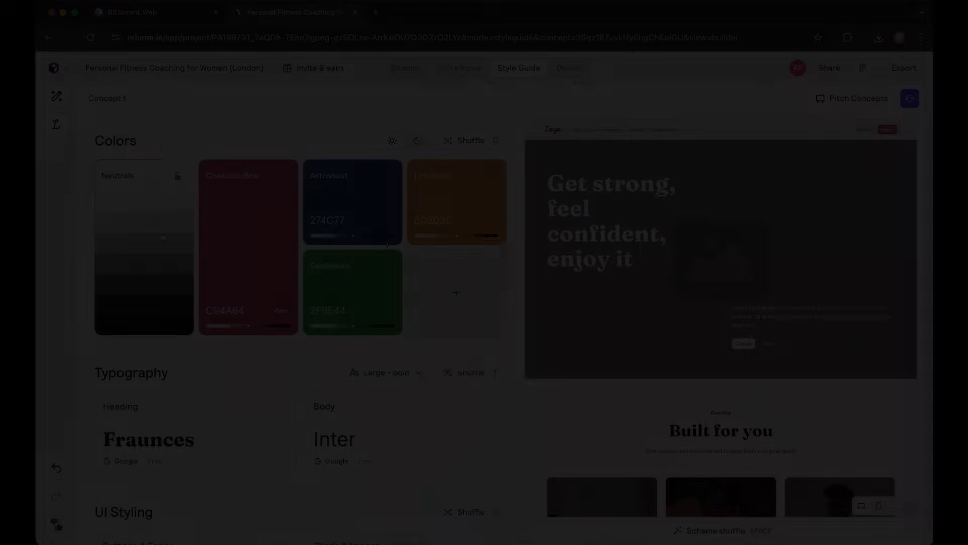
Review the original generated page design in the preview, from the hero to the testimonial and stats sections.
scroll(878, 330, "down", 15)
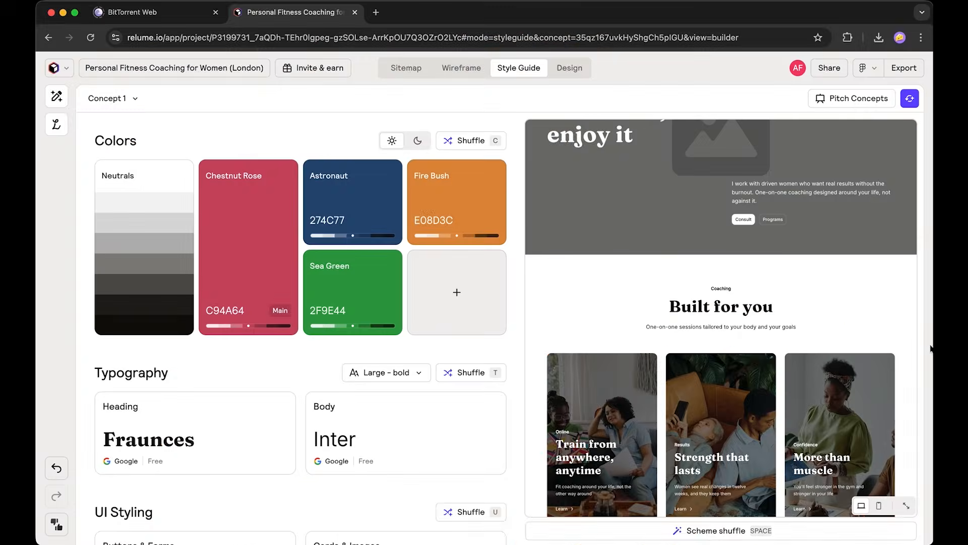
scroll(878, 329, "down", 5)
scroll(875, 328, "up", 20)
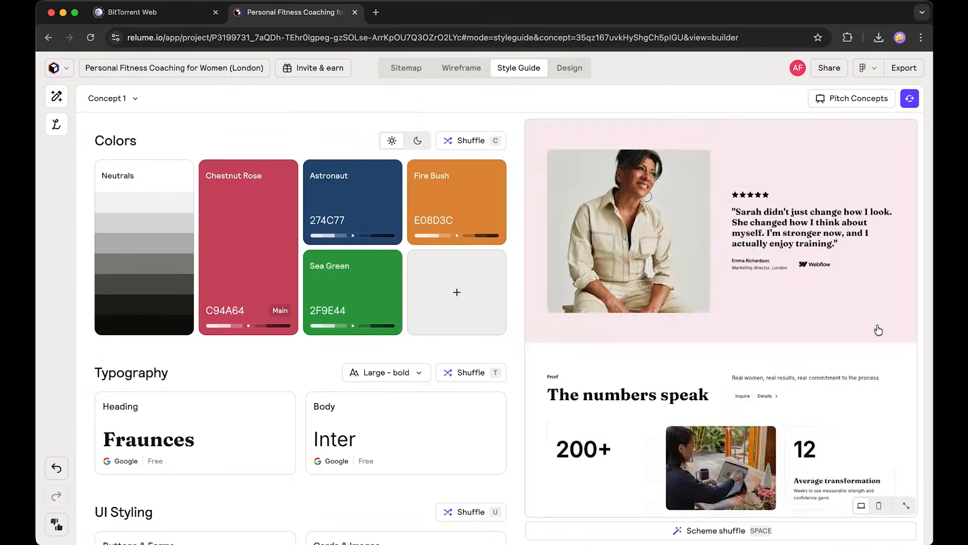
scroll(311, 365, "down", 5)
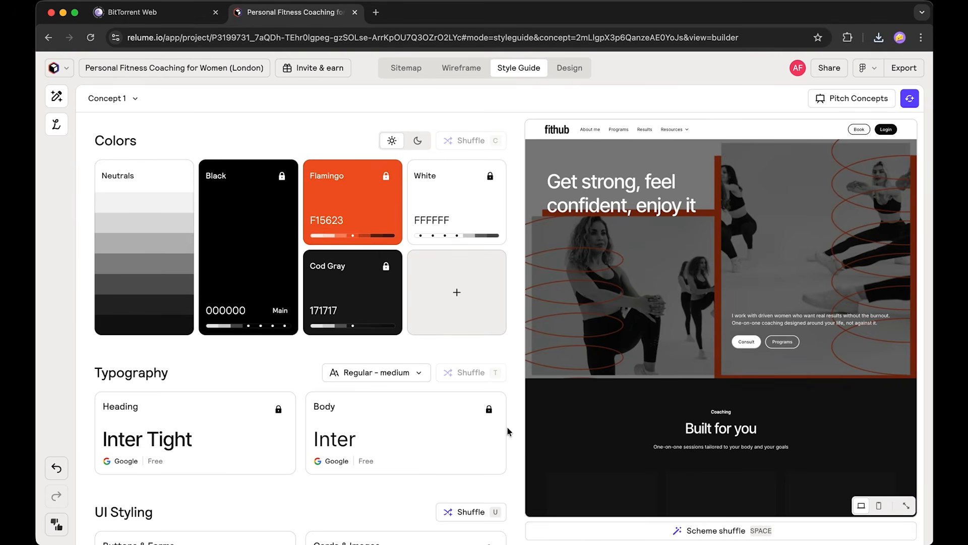
Switch the "Built for you" section to the white color scheme and turn off the overlay on its card images.
scroll(869, 318, "down", 5)
left_click(828, 224)
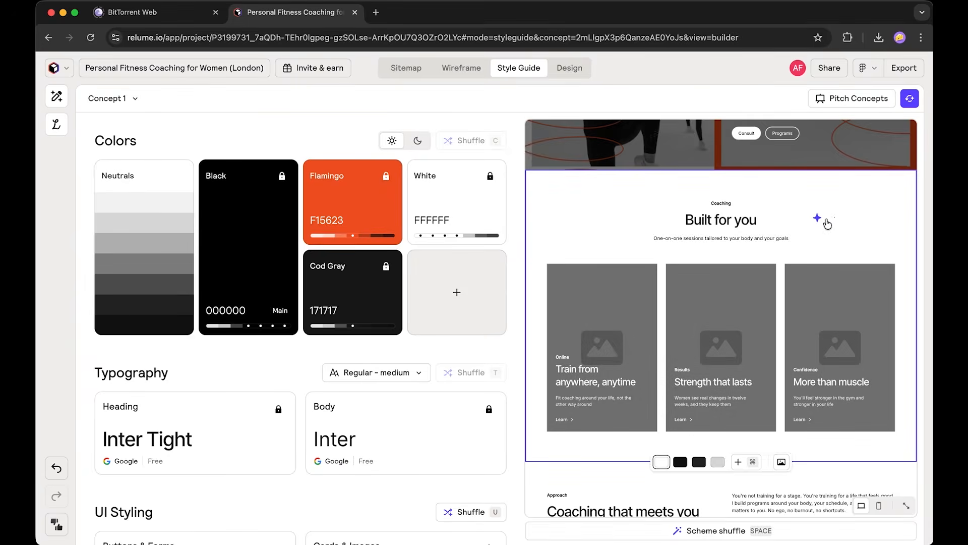
left_click(780, 460)
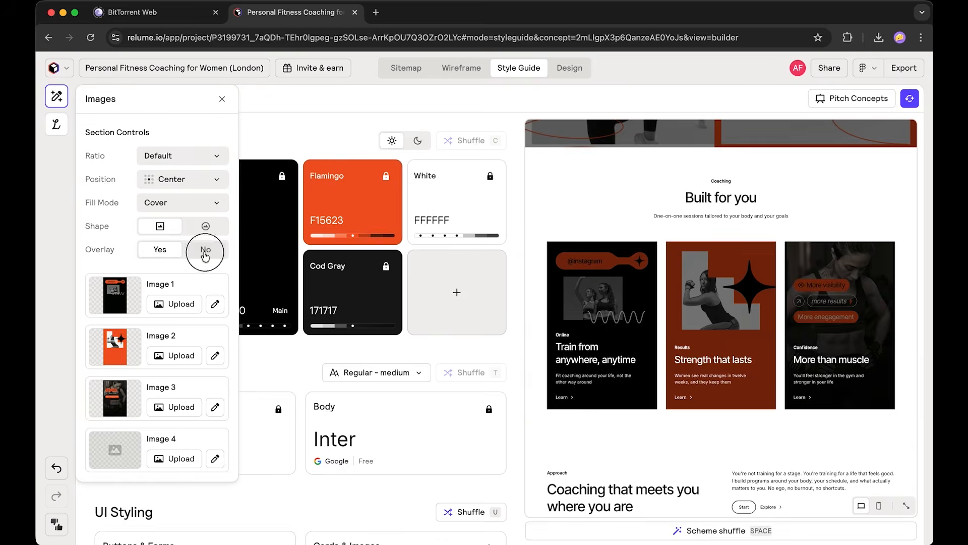
left_click(204, 250)
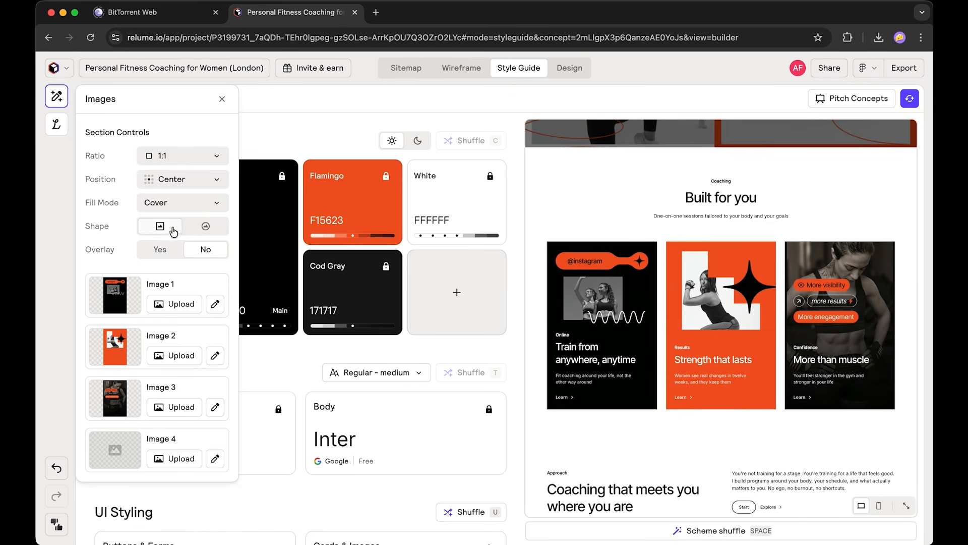
left_click(355, 138)
Replace the gallery photos in the "Coaching that meets you where you are" section with the black, white and orange fitness images.
scroll(851, 350, "down", 4)
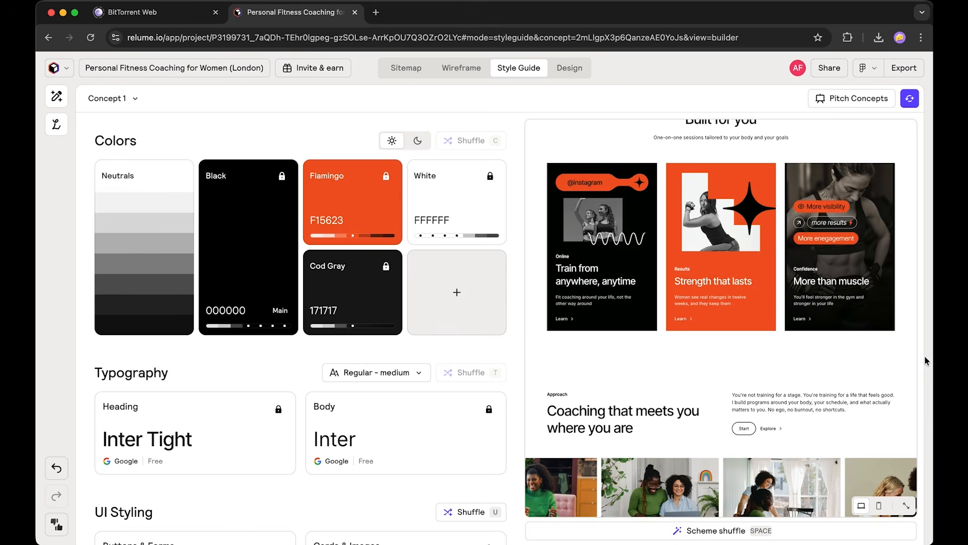
scroll(854, 352, "up", 4)
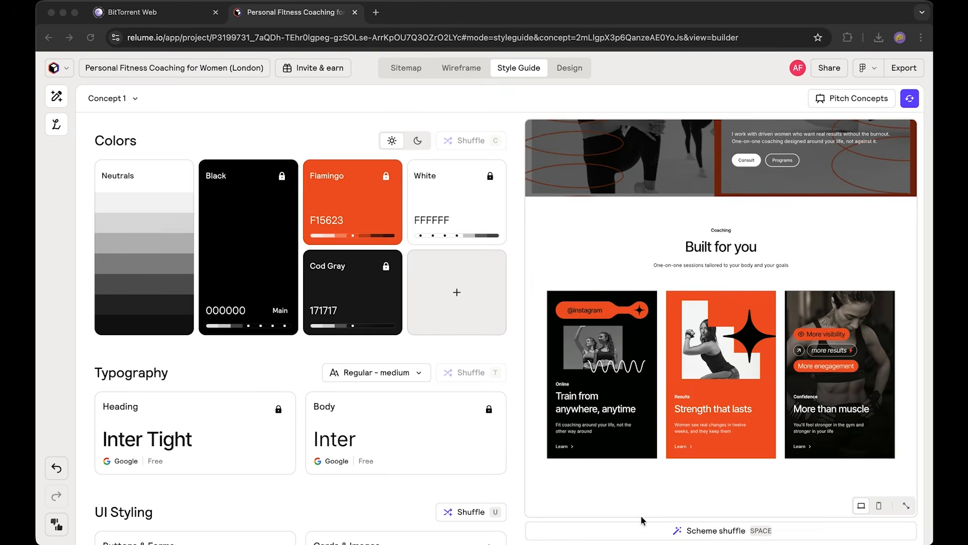
scroll(709, 274, "down", 6)
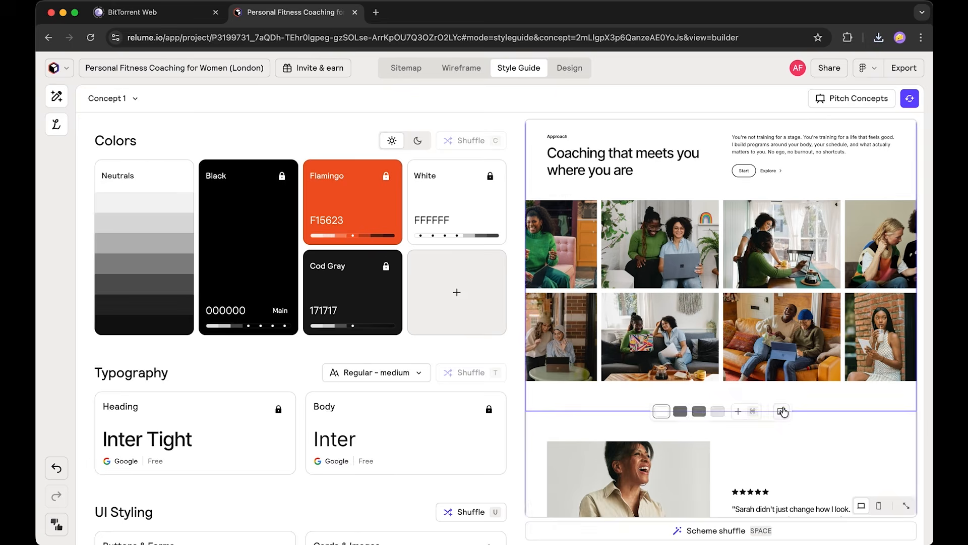
left_click(781, 412)
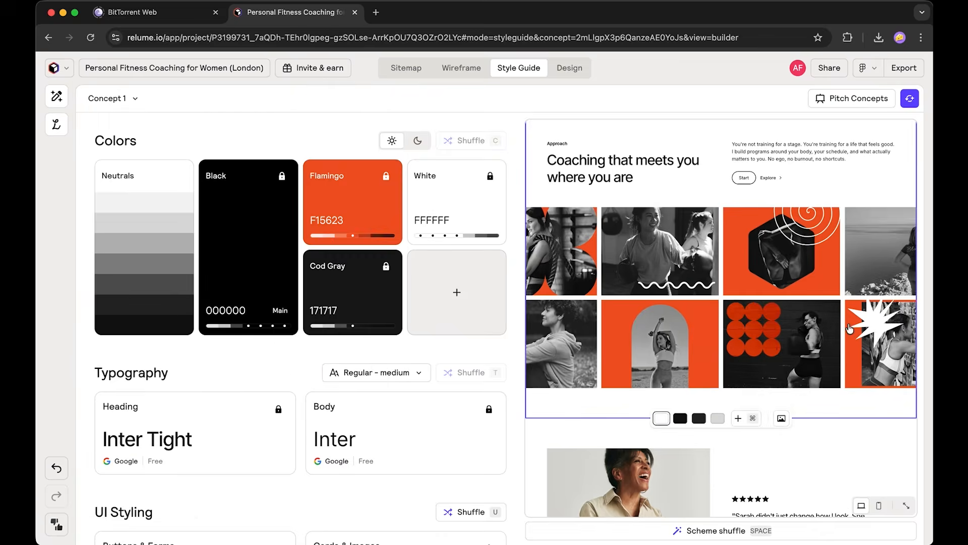
Replace the testimonial photo with the black-and-white Success Story portrait that has an orange label.
scroll(850, 329, "up", 12)
scroll(850, 328, "down", 14)
scroll(849, 328, "down", 2)
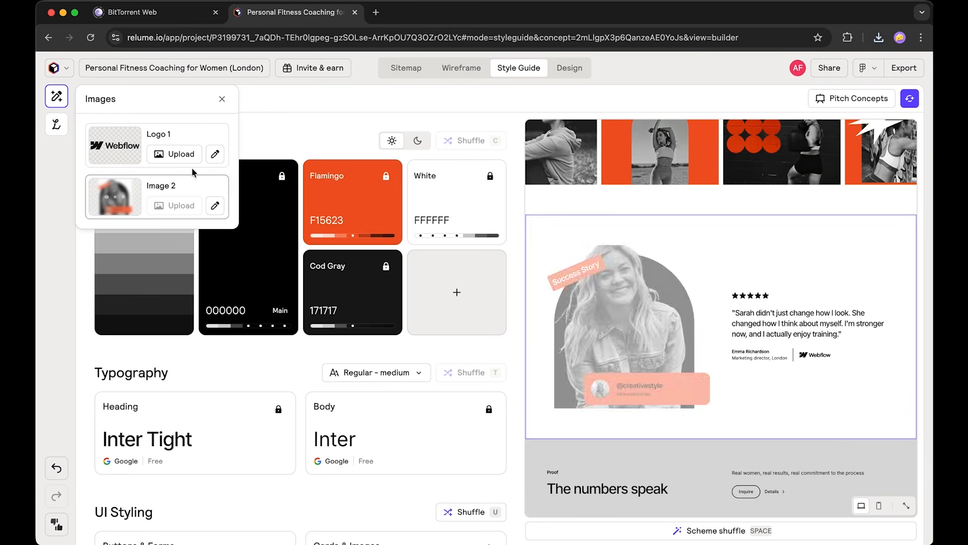
Switch the "The numbers speak" section to the white color scheme and replace its two images, using the Contain fill mode.
scroll(650, 295, "down", 5)
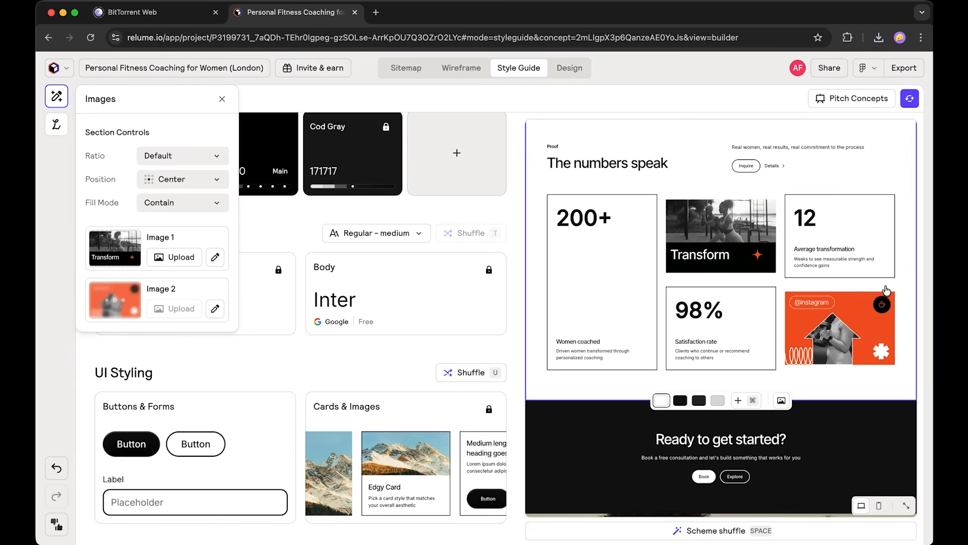
left_click(900, 265)
left_click(900, 265)
left_click(662, 399)
scroll(518, 216, "up", 2)
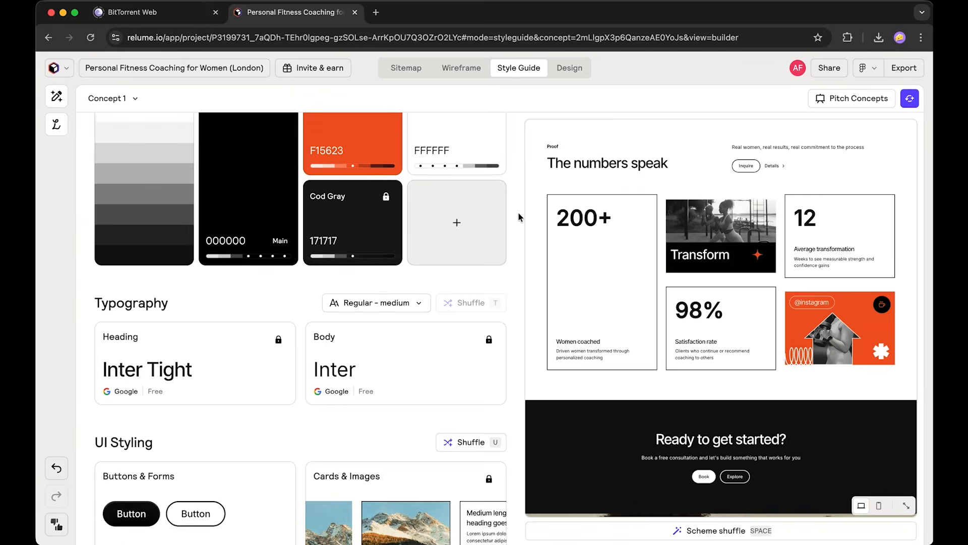
Duplicate Concept 1 as a second design concept.
left_click(137, 100)
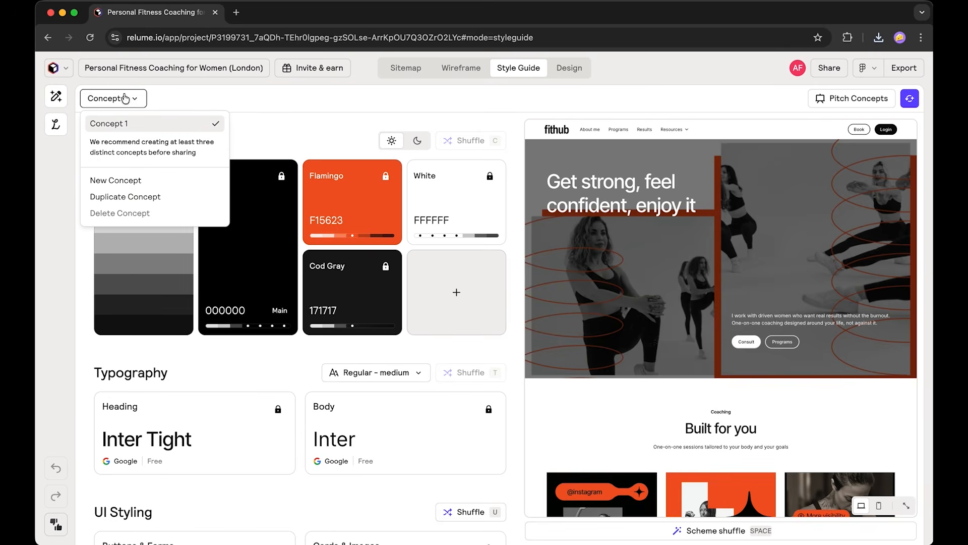
left_click(139, 198)
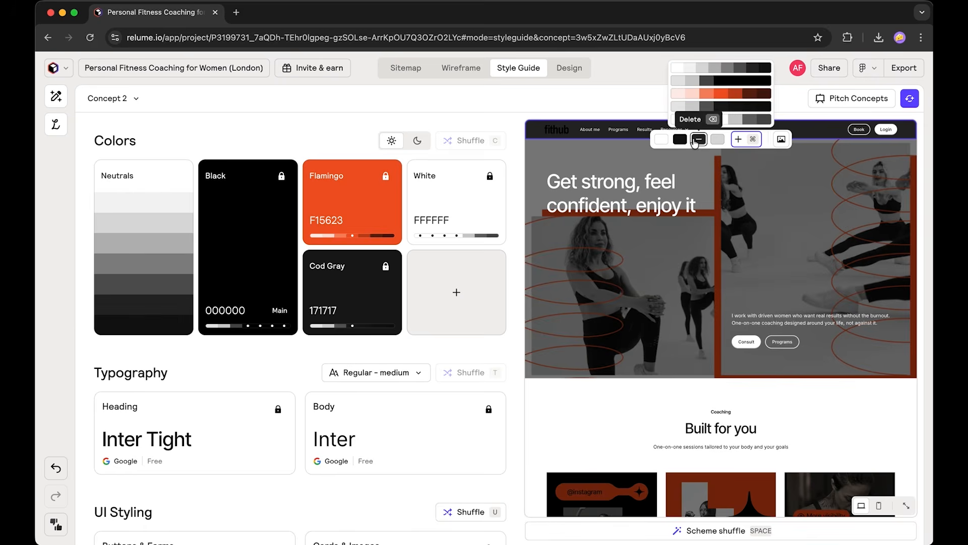
Give the navbar a black color scheme with the orange fithub logo and replace the hero background with the dark, orange-glowing photo collage.
left_click(638, 140)
left_click(212, 268)
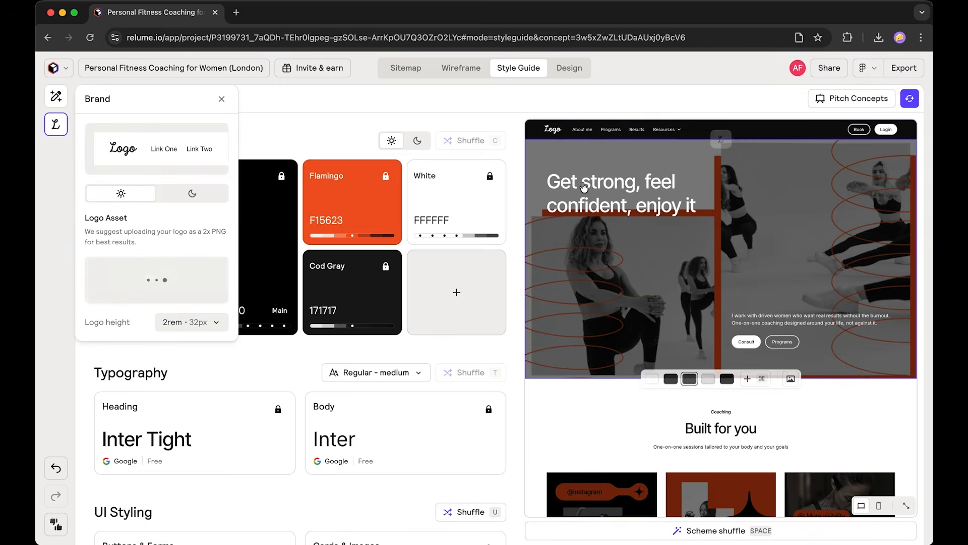
left_click(690, 100)
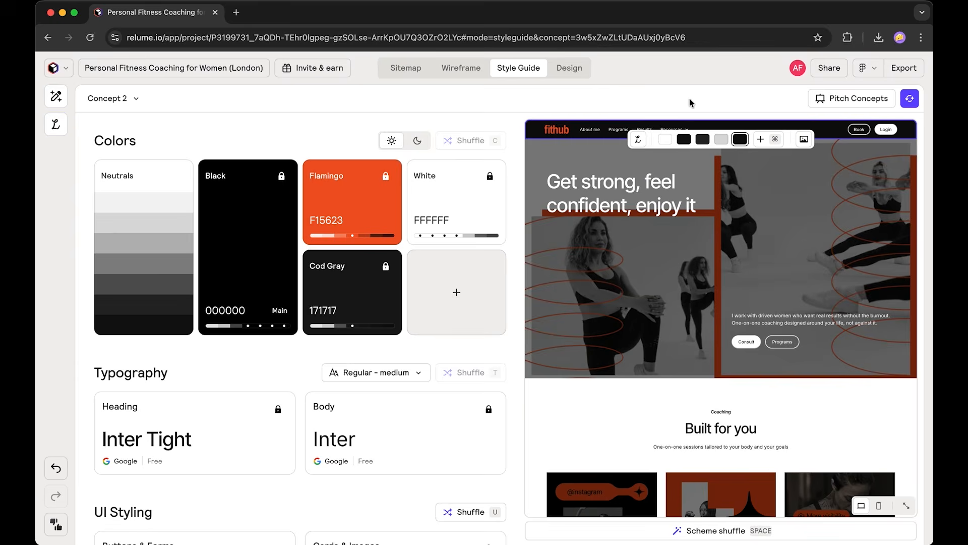
left_click(791, 377)
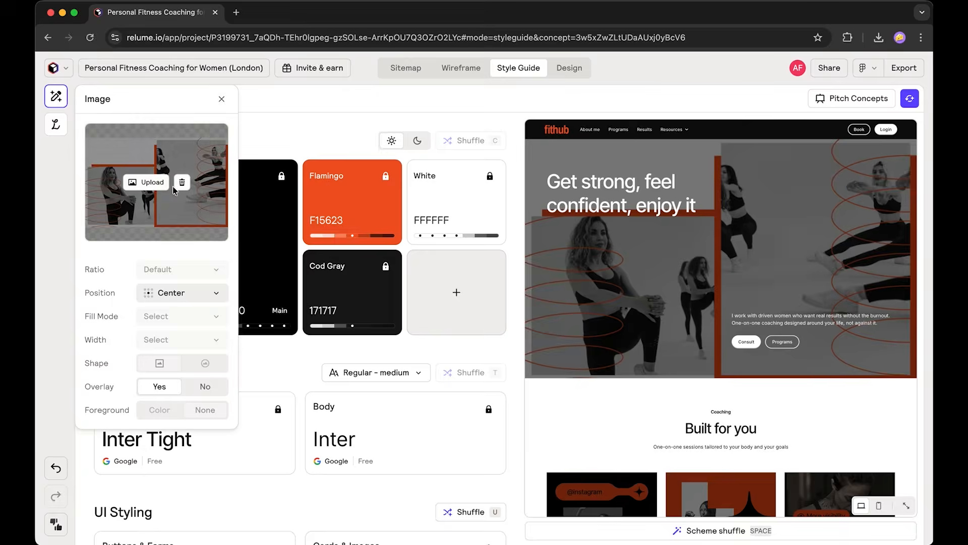
scroll(600, 211, "down", 5)
Switch the "Built for you" section to a black color scheme and turn off the overlay on its card images.
left_click(748, 424)
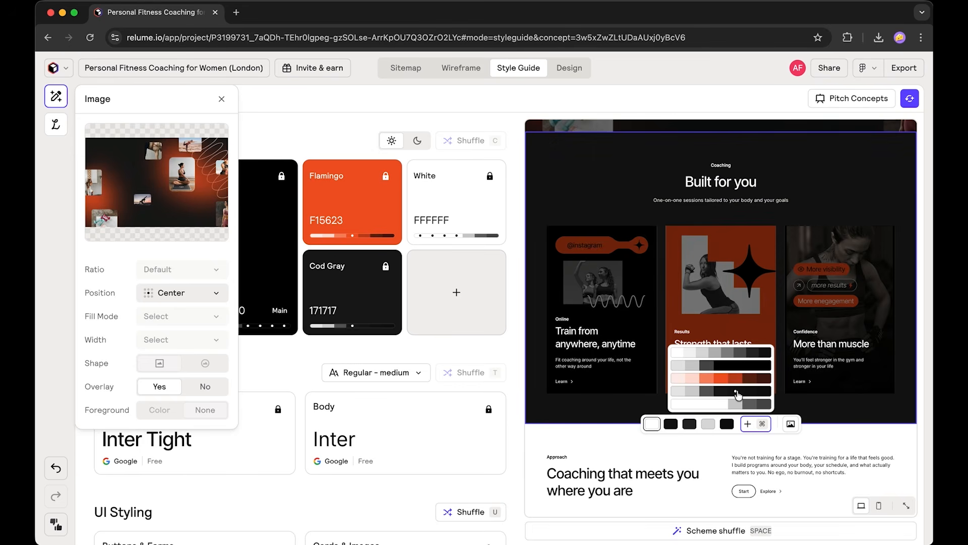
left_click(764, 391)
scroll(667, 268, "down", 1)
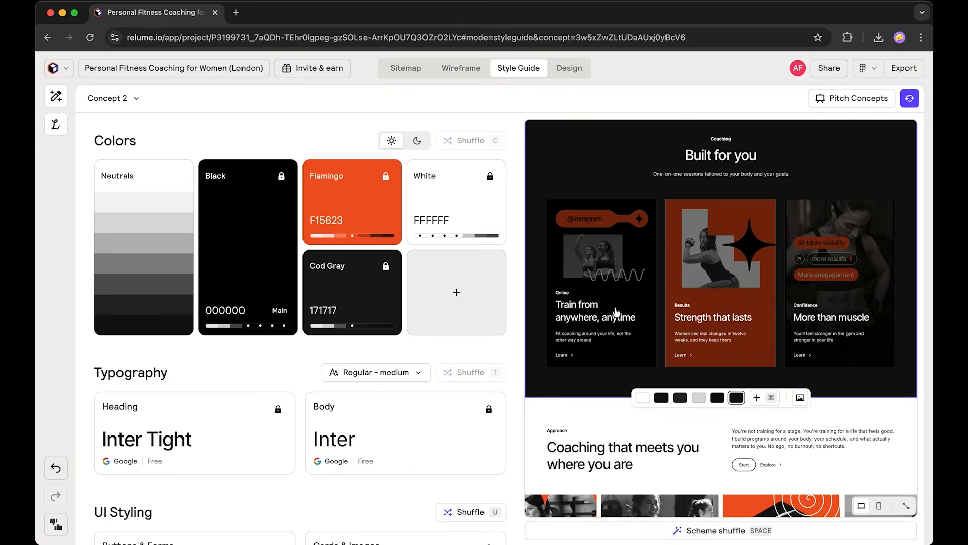
left_click(799, 397)
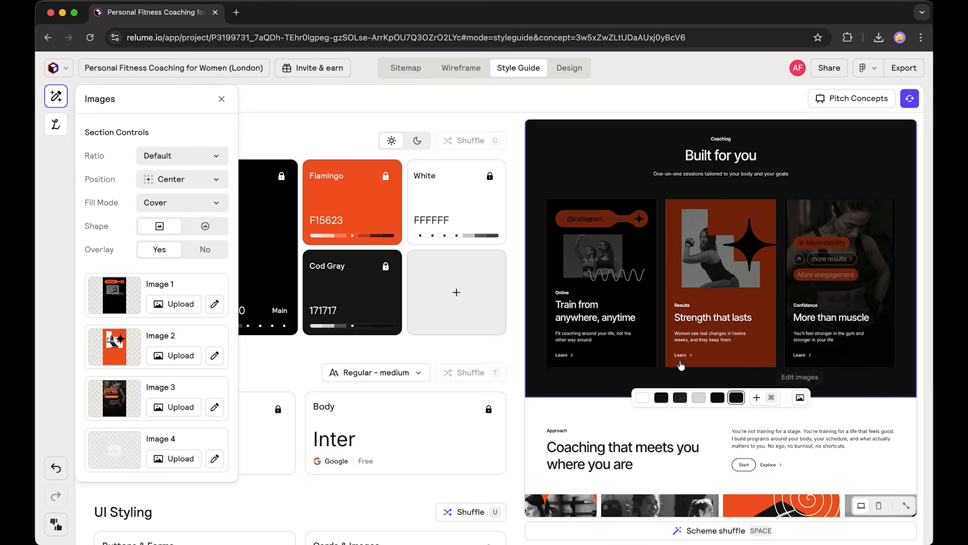
left_click(200, 247)
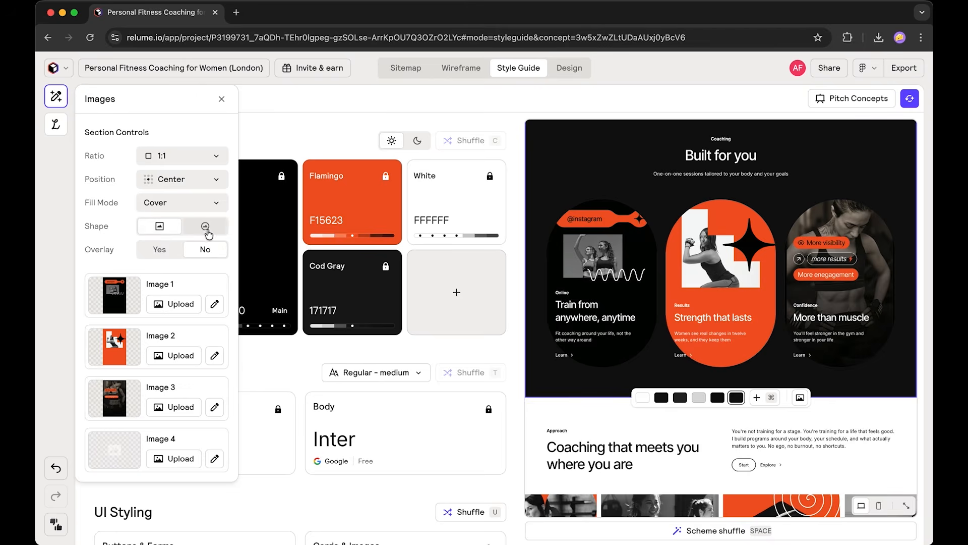
left_click(511, 241)
Switch the "Coaching that meets you where you are" gallery section to a black color scheme.
scroll(511, 241, "down", 2)
scroll(700, 359, "down", 3)
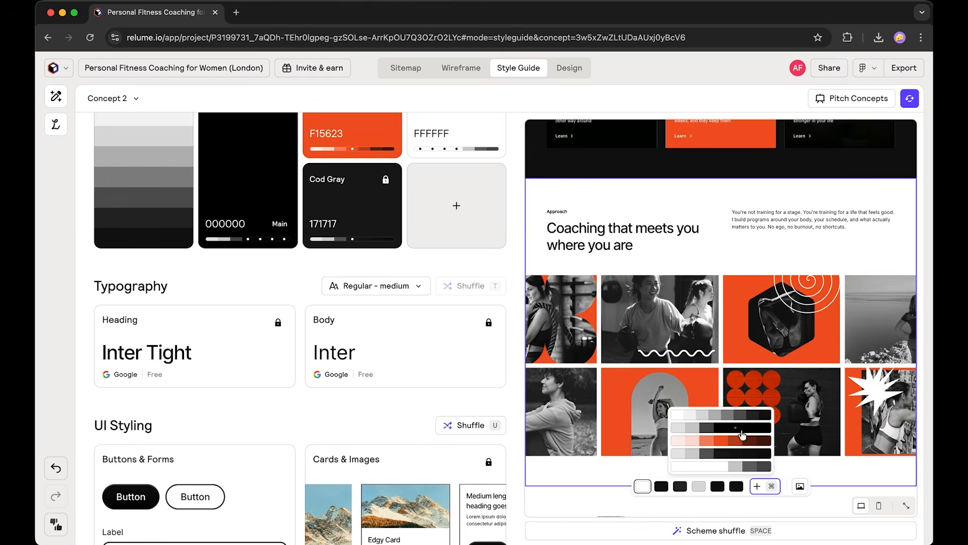
left_click(742, 435)
scroll(763, 260, "up", 6)
Switch the testimonial section to a black color scheme and replace its photo with the color Success Story portrait on the orange arch.
scroll(765, 262, "down", 11)
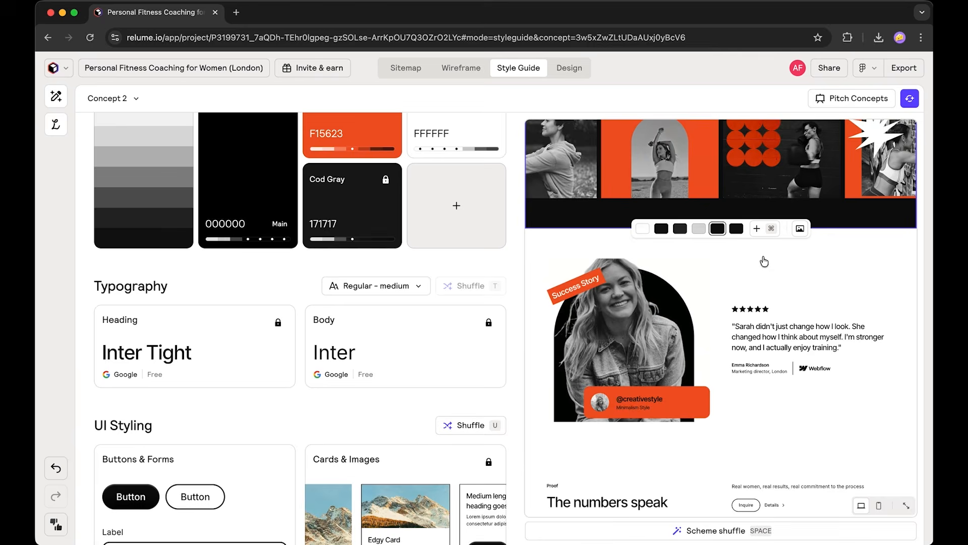
left_click(753, 420)
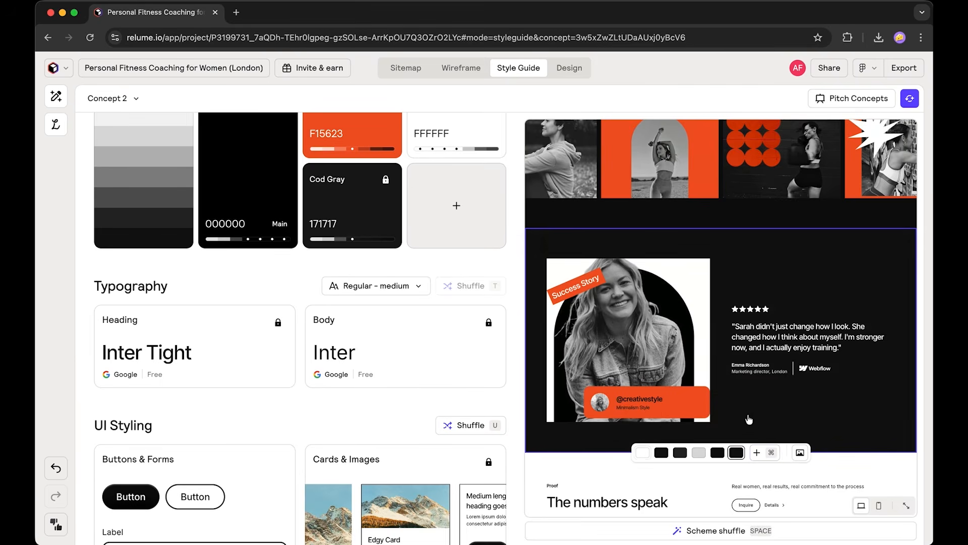
scroll(753, 423, "down", 3)
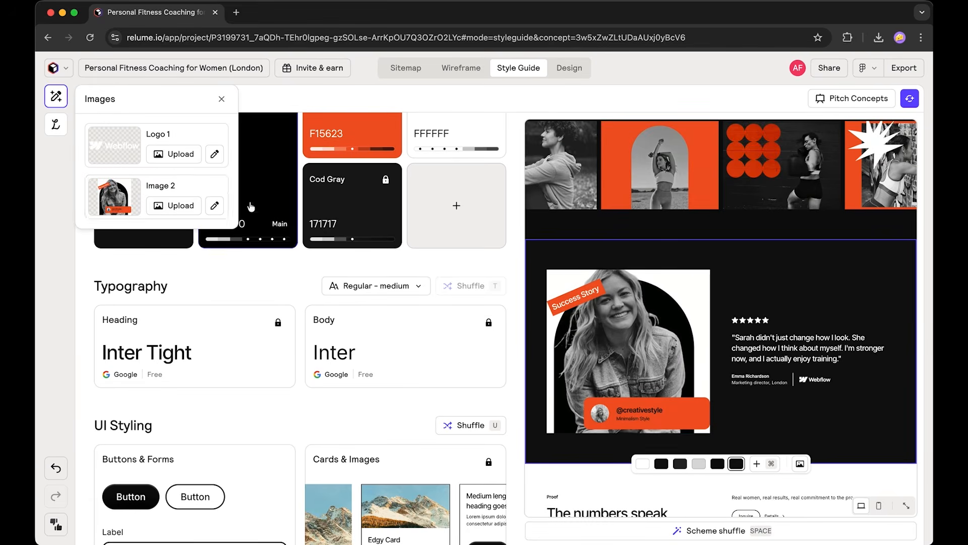
left_click(628, 298)
scroll(627, 298, "down", 2)
left_click(512, 253)
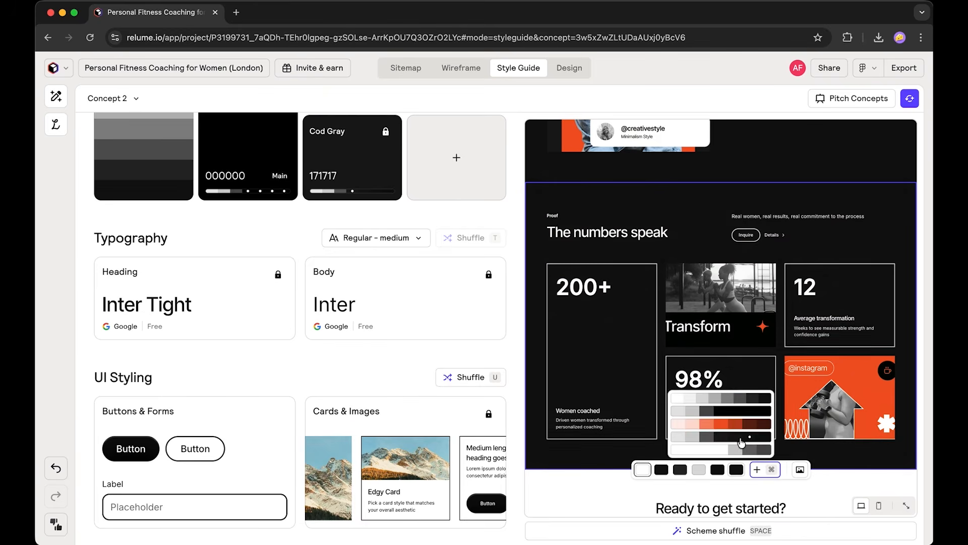
Switch the "The numbers speak" and "Ready to get started?" sections to black color schemes.
scroll(821, 343, "down", 5)
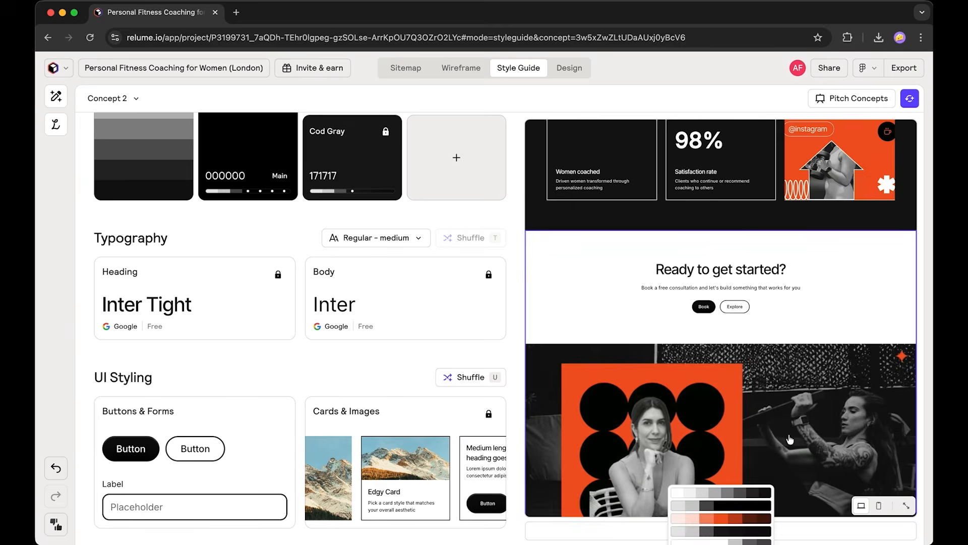
left_click(763, 530)
scroll(770, 511, "down", 5)
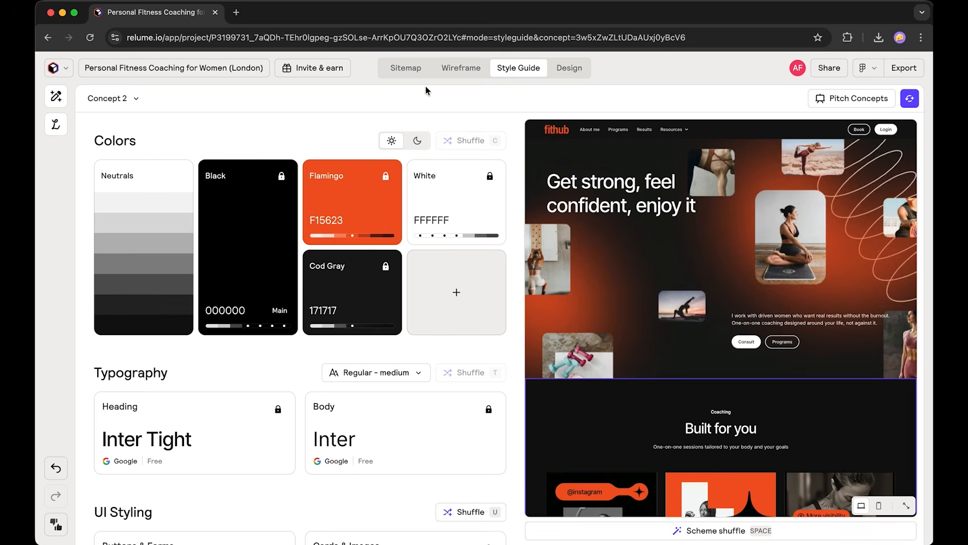
Duplicate Concept 2 and give the copy an orange navbar and an orange hero image without an overlay.
left_click(113, 100)
left_click(126, 212)
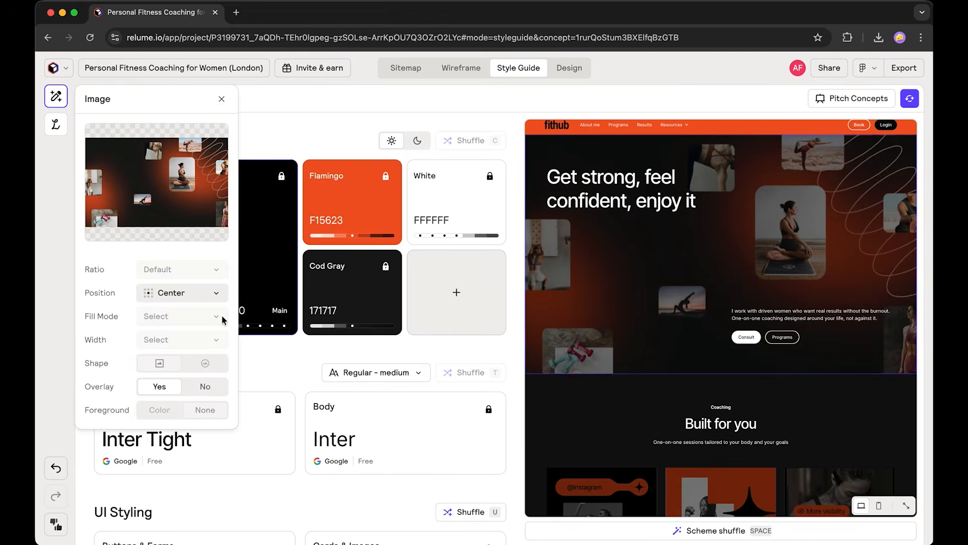
left_click(203, 386)
scroll(624, 268, "down", 5)
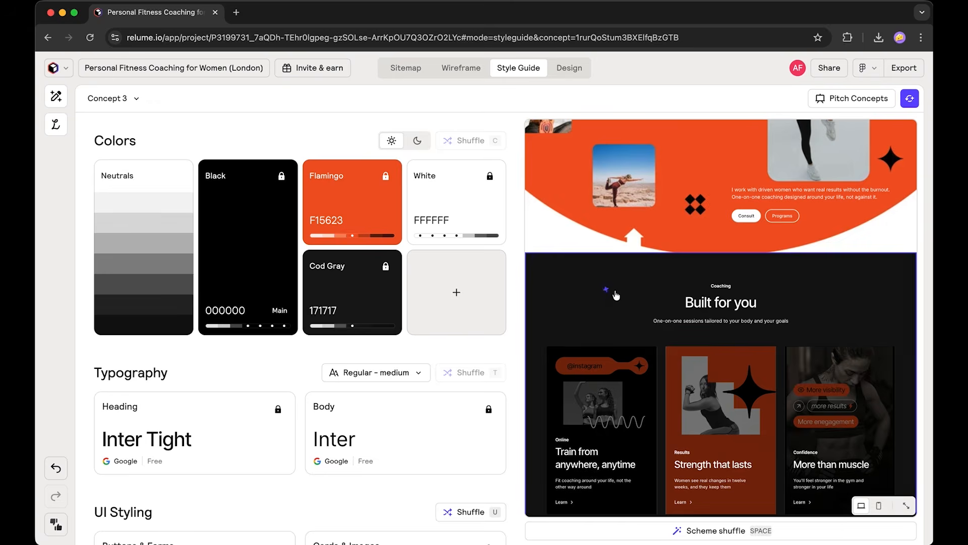
Switch the "Built for you" section of Concept 3 to the white color scheme.
left_click(624, 268)
scroll(452, 232, "down", 1)
scroll(824, 343, "down", 3)
scroll(825, 343, "up", 4)
scroll(795, 312, "down", 3)
left_click(620, 424)
left_click(651, 429)
left_click(652, 429)
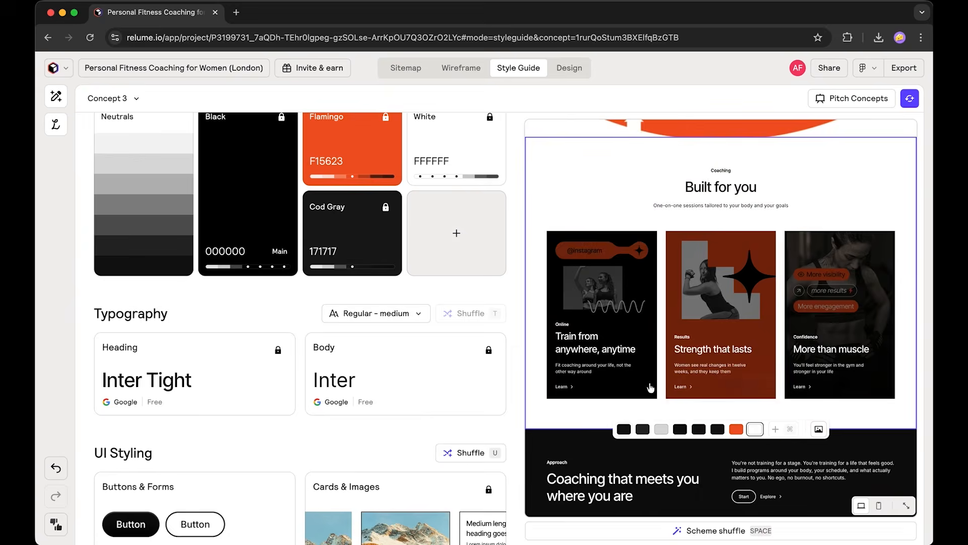
Try a different image on the first "Built for you" card and undo the replacement.
scroll(650, 388, "up", 3)
scroll(514, 266, "up", 1)
scroll(706, 302, "down", 3)
left_click(819, 374)
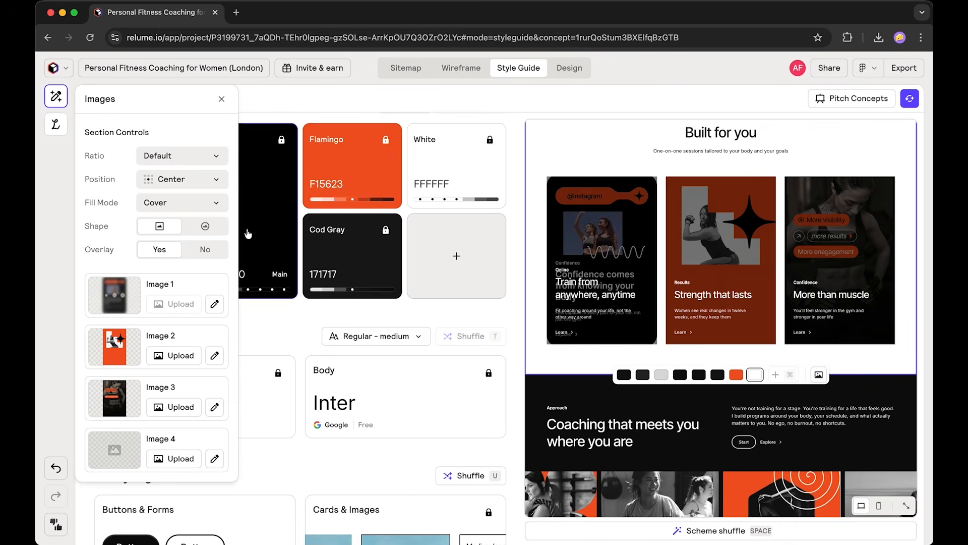
left_click(529, 341)
key("super+z")
scroll(641, 263, "up", 1)
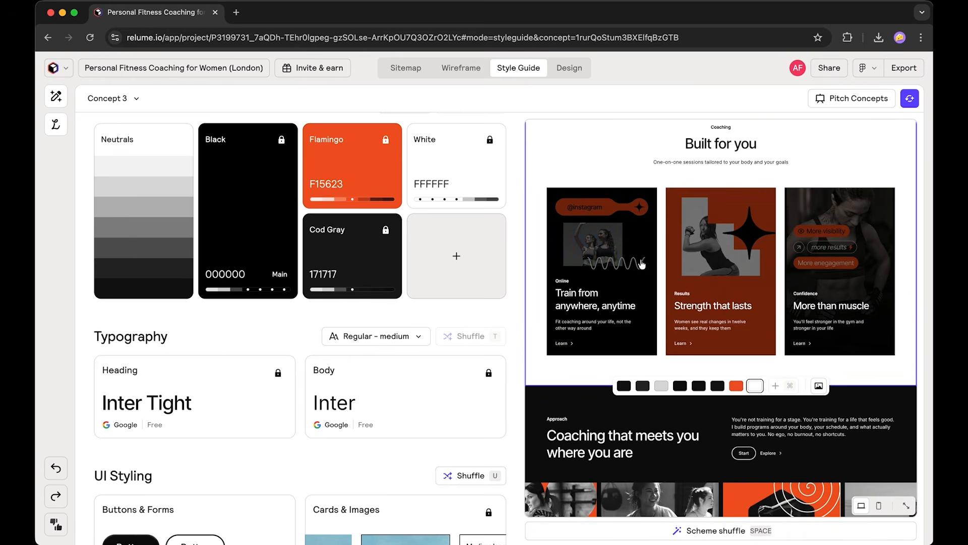
Turn off the overlay on the "Built for you" card images in Concept 3.
left_click(819, 386)
left_click(204, 249)
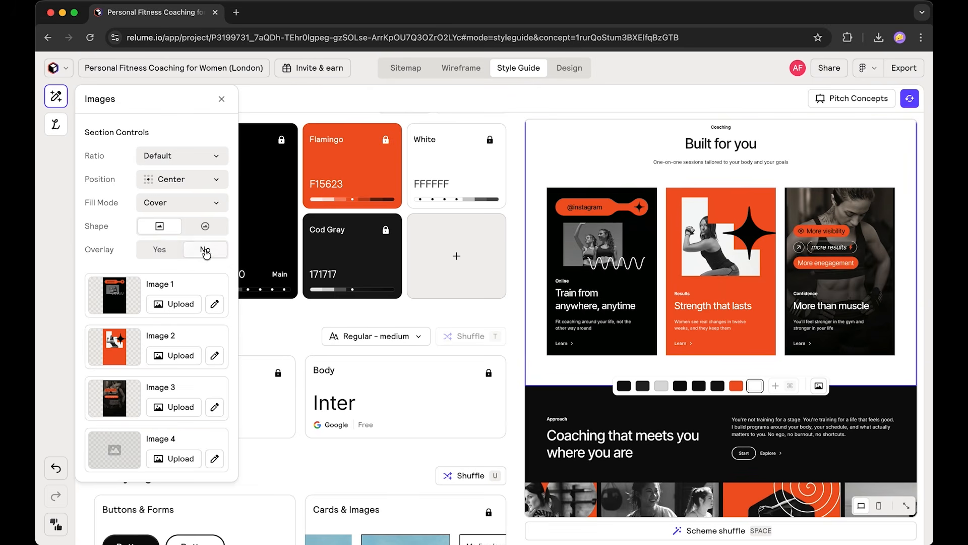
left_click(443, 268)
Set the "Built for you" section back to the white color scheme and change its pill-shaped card images to rectangles.
scroll(914, 408, "down", 5)
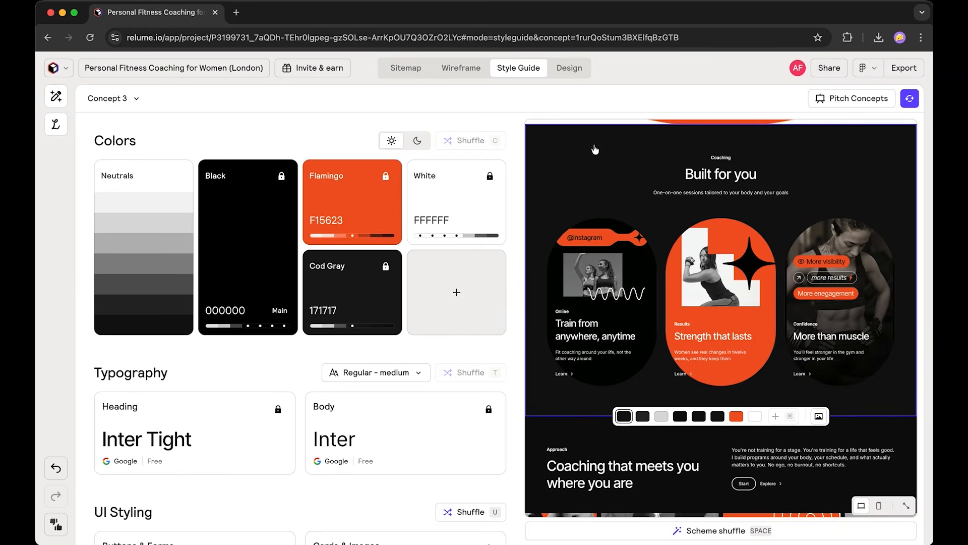
left_click(679, 449)
left_click(754, 449)
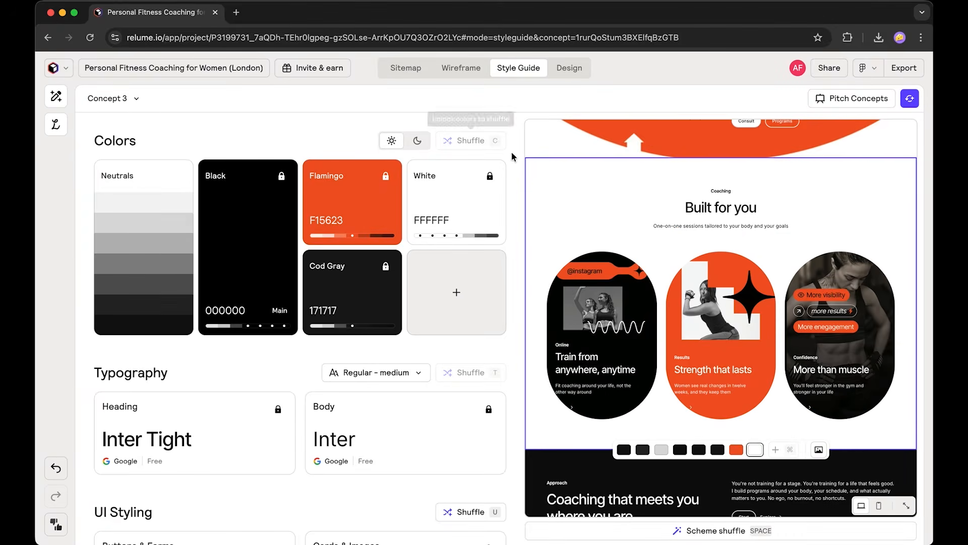
left_click(818, 344)
left_click(513, 296)
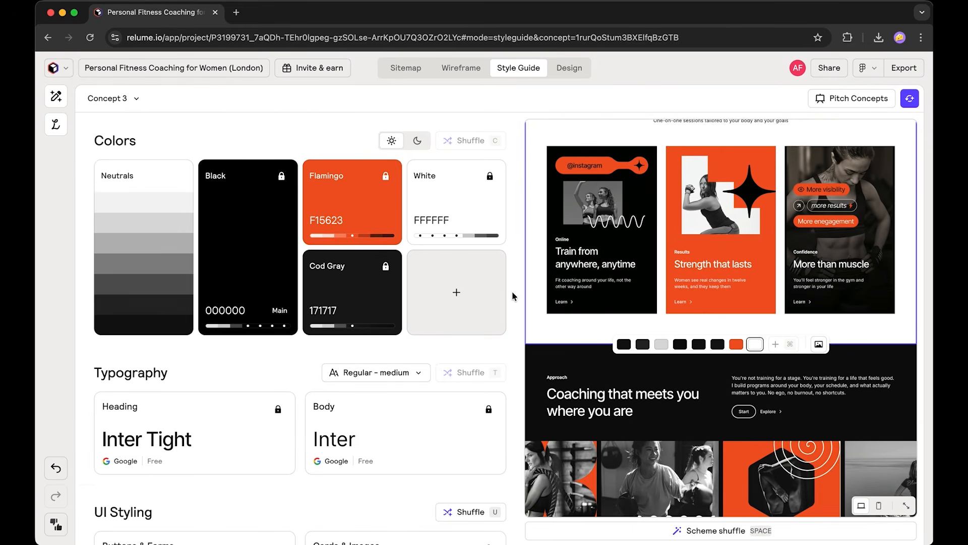
Switch the "Coaching that meets you where you are" gallery section to the orange color scheme.
scroll(771, 225, "down", 4)
left_click(736, 462)
scroll(513, 216, "down", 1)
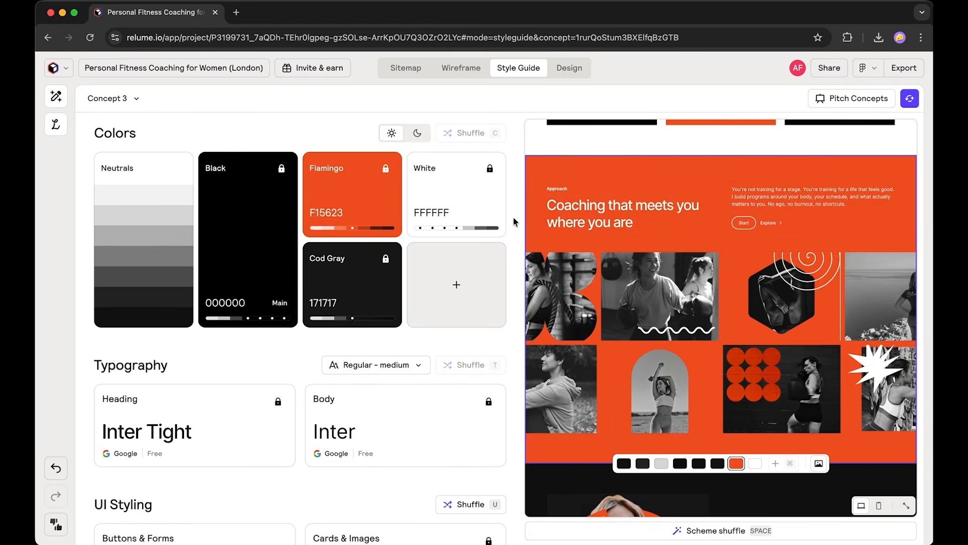
Switch the testimonial section of Concept 3 to the white color scheme.
scroll(568, 267, "down", 5)
left_click(755, 440)
scroll(760, 352, "down", 2)
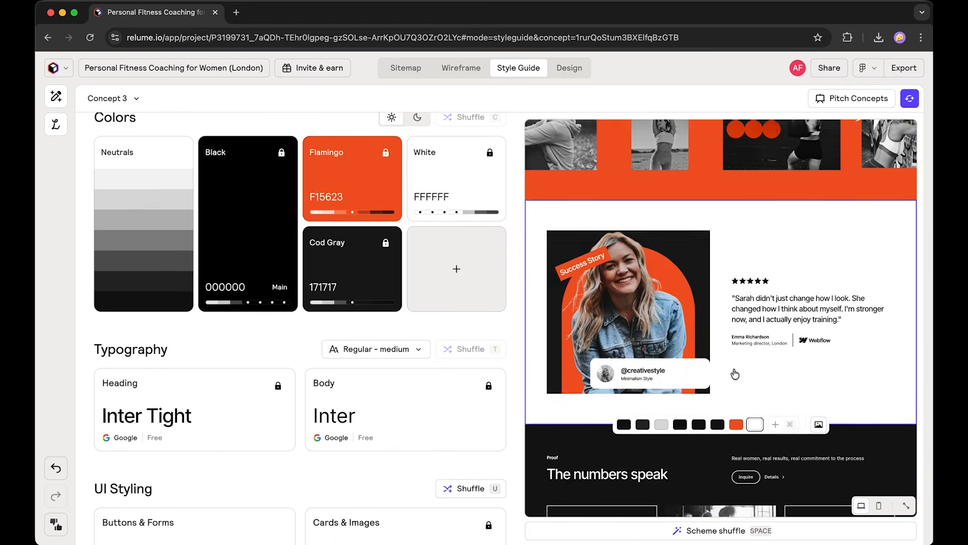
Switch the "The numbers speak" section to the white color scheme and the "Ready to get started?" section to orange.
scroll(710, 200, "down", 5)
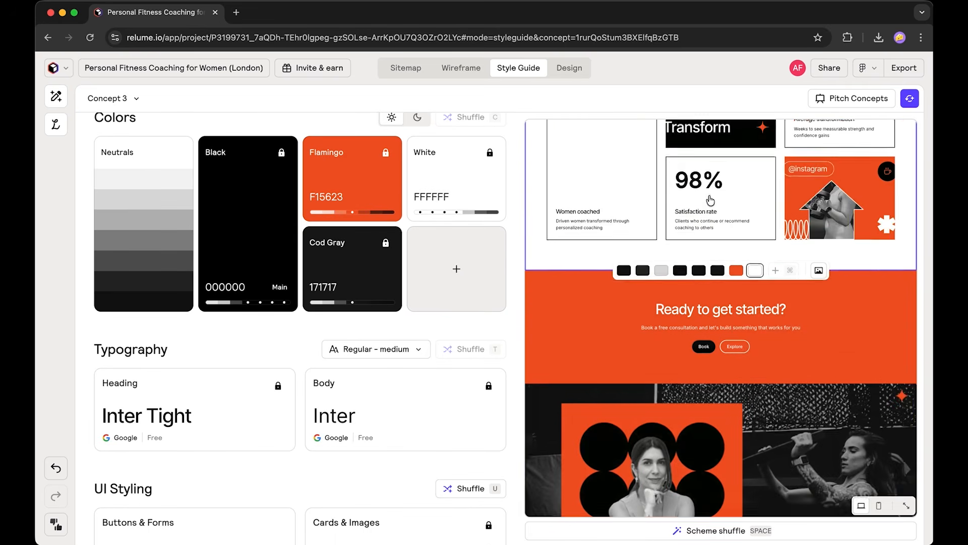
scroll(710, 200, "down", 2)
left_click(756, 503)
scroll(741, 398, "up", 7)
Switch the fithub footer of Concept 3 to the white color scheme.
scroll(740, 388, "down", 10)
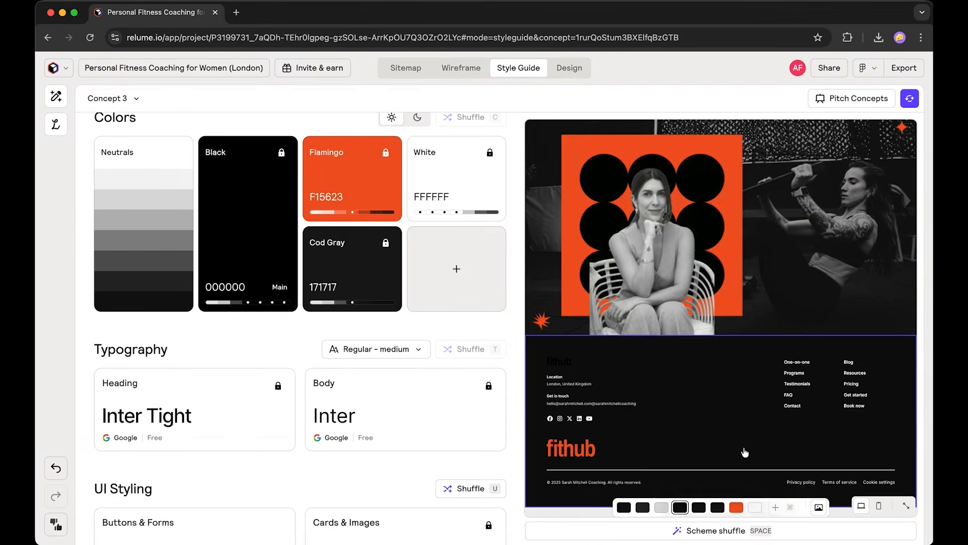
left_click(755, 506)
scroll(791, 344, "up", 10)
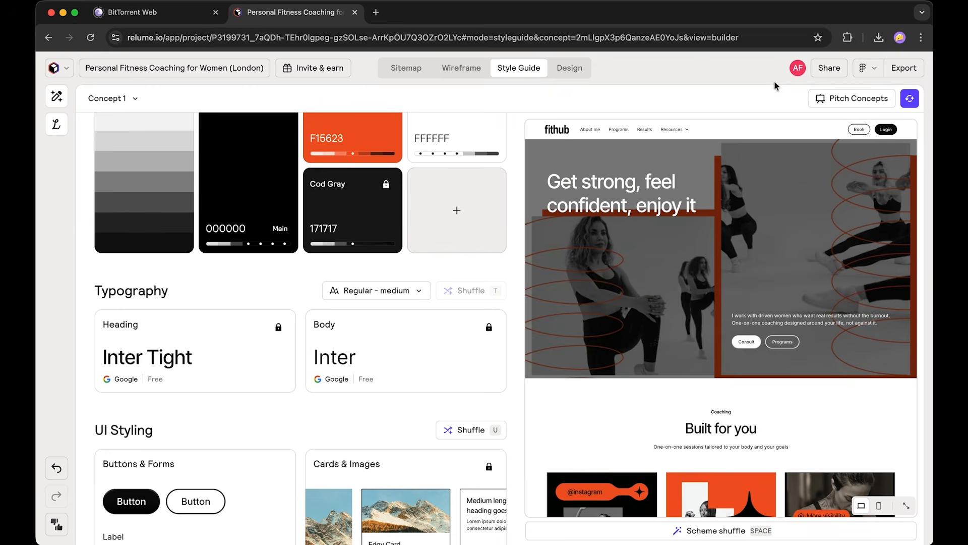
Go from the project's export options to the Relume Figma Kit (v3.7) community file and open it in Figma.
left_click(903, 68)
left_click(591, 457)
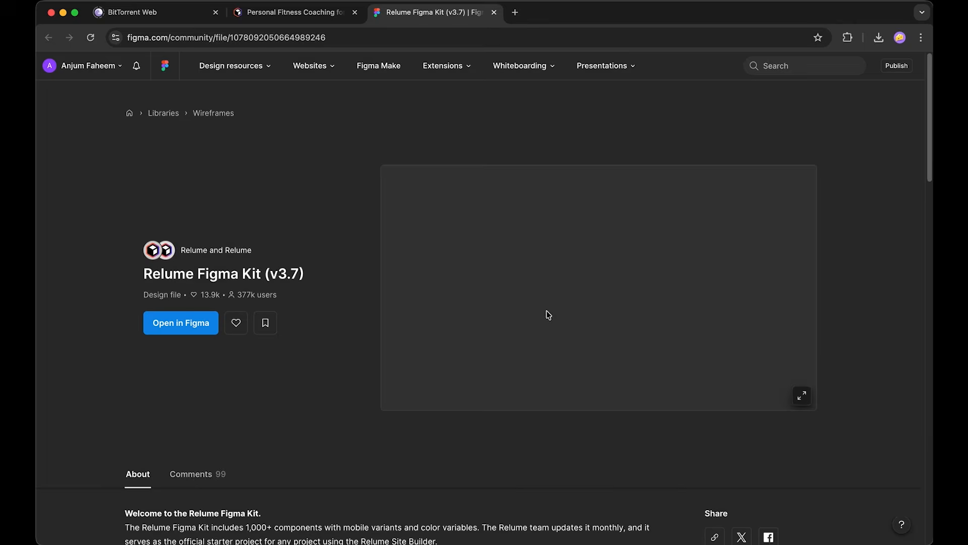
left_click(177, 323)
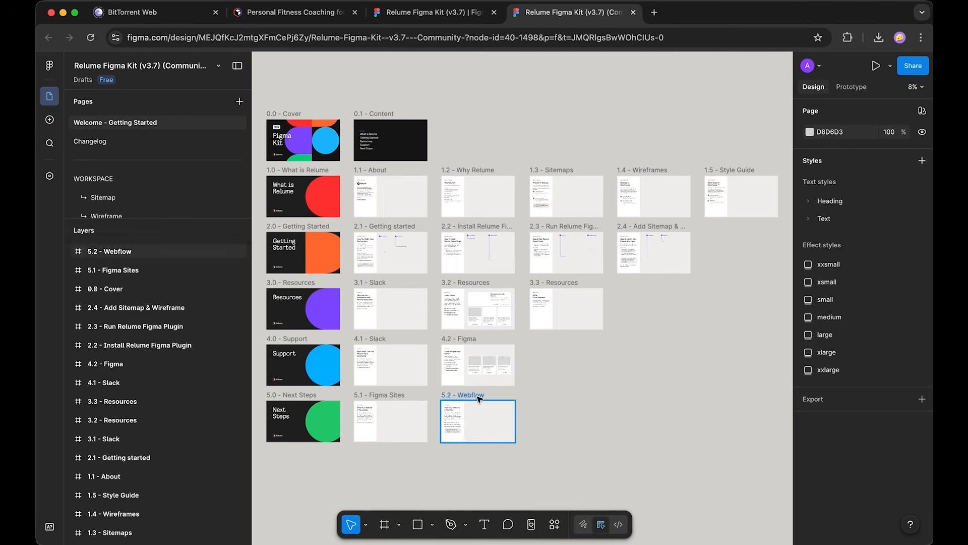
Open the Sitemap page of the kit's workspace and run the Relume plugin to reach its import choices.
scroll(192, 130, "down", 2)
left_click(147, 166)
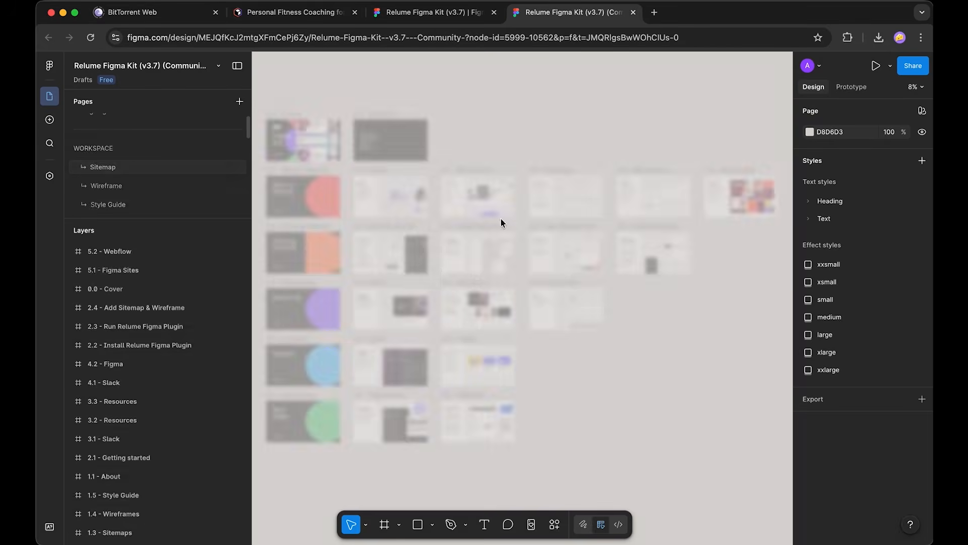
key("super+k")
type("rel")
key("Return")
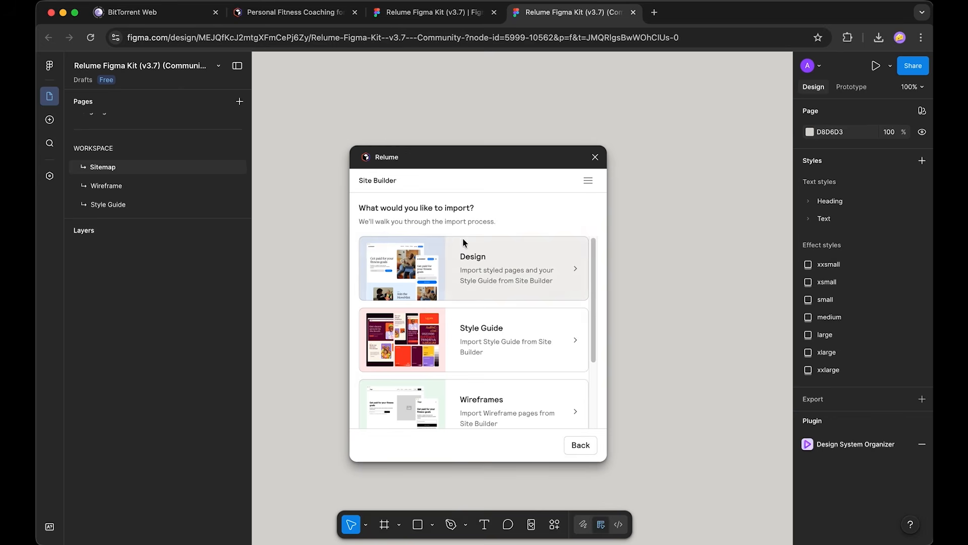
Import the project's sitemap onto the Sitemap page with the Relume plugin and finish the import.
left_click(498, 326)
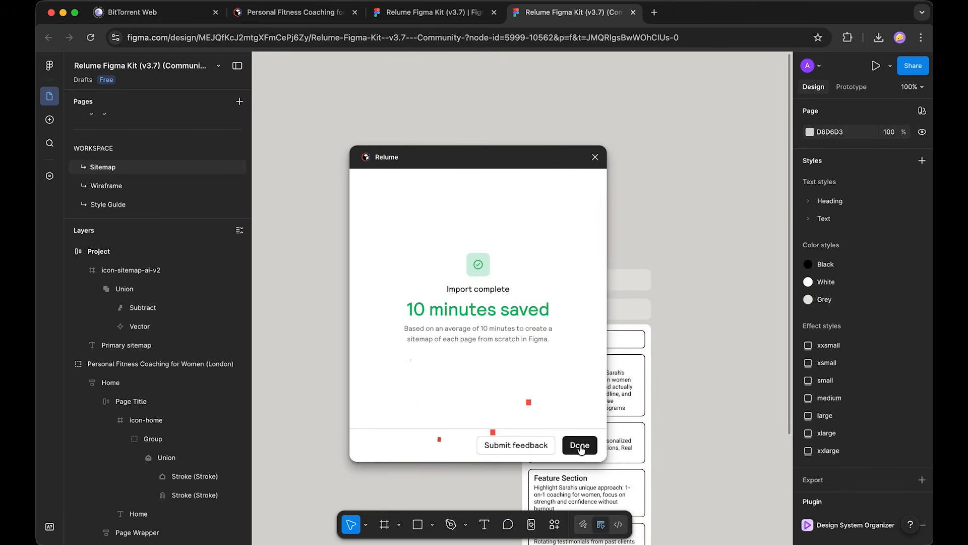
left_click(580, 446)
left_click(469, 303)
left_click(566, 443)
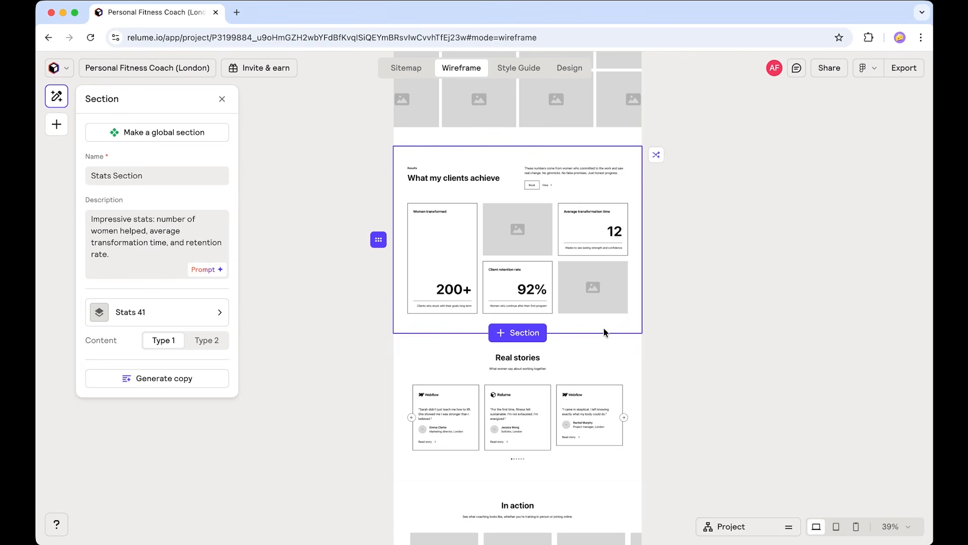
In the Relume wireframe, swap the "Real stories" section to the Testimonial 18 component and search the replacement components for "t".
left_click(616, 315)
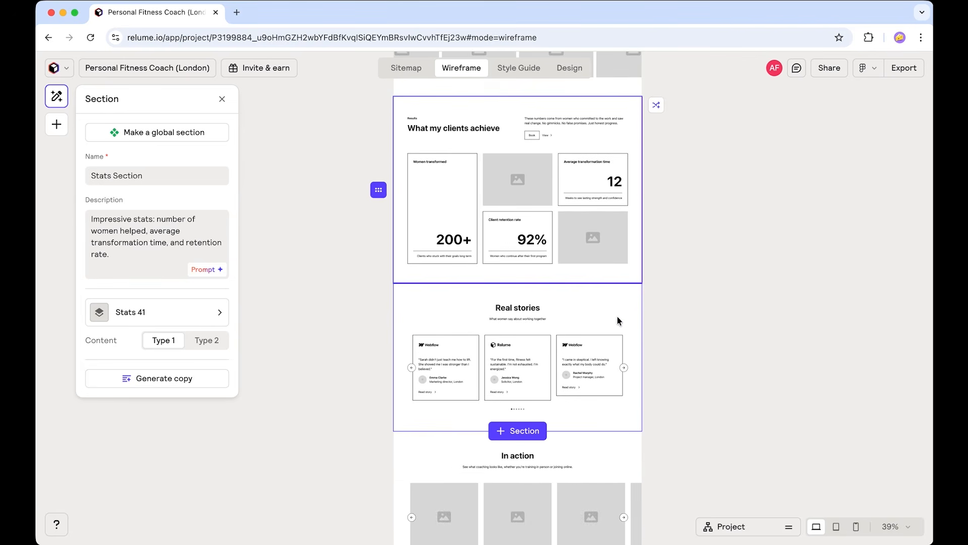
left_click(180, 295)
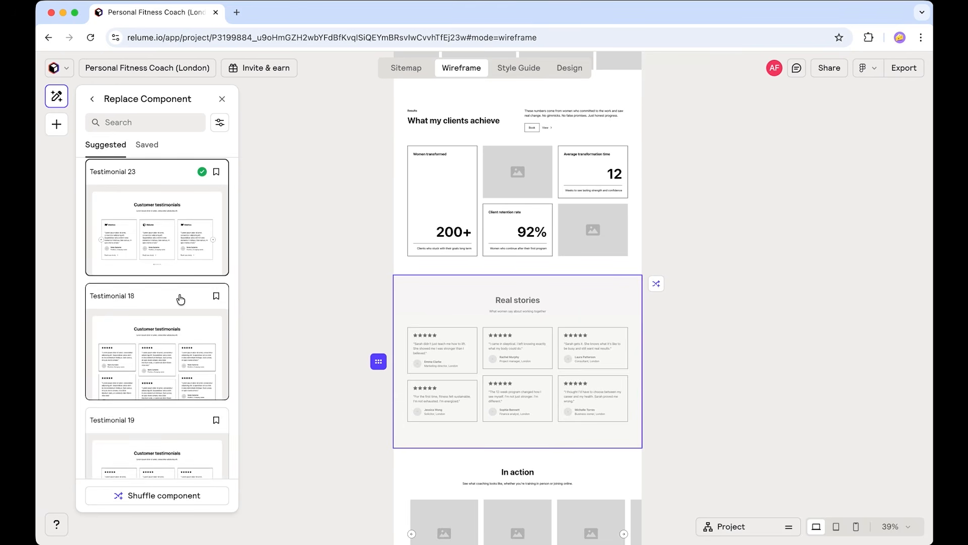
left_click(146, 122)
type("t")
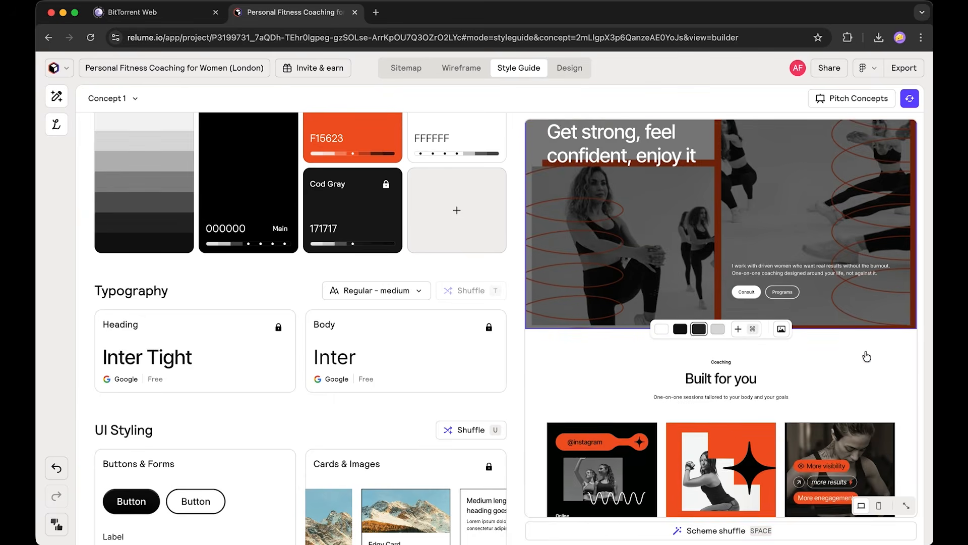
Review the Concept 1 homepage preview from the "Get strong, feel confident, enjoy it" hero down to the fithub footer.
scroll(866, 356, "down", 5)
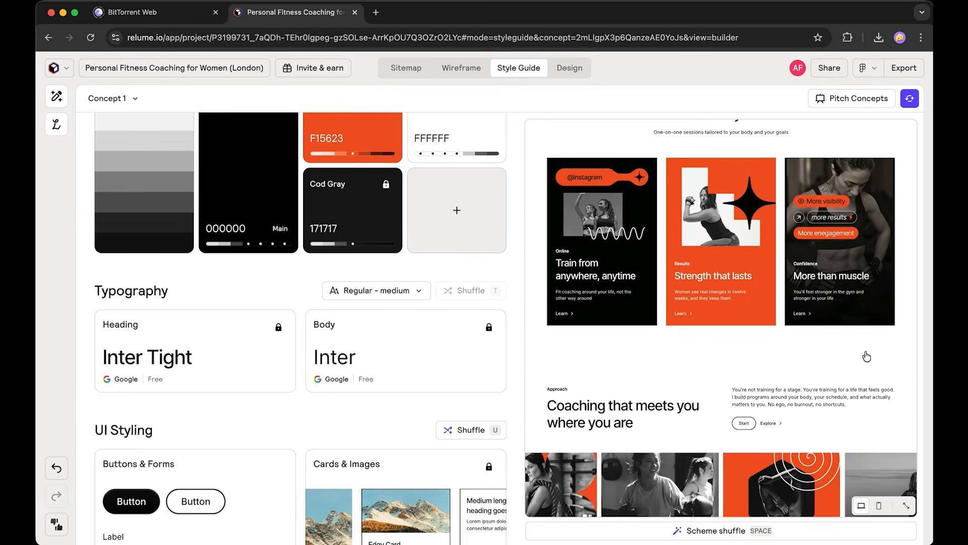
scroll(867, 356, "down", 10)
scroll(866, 356, "down", 15)
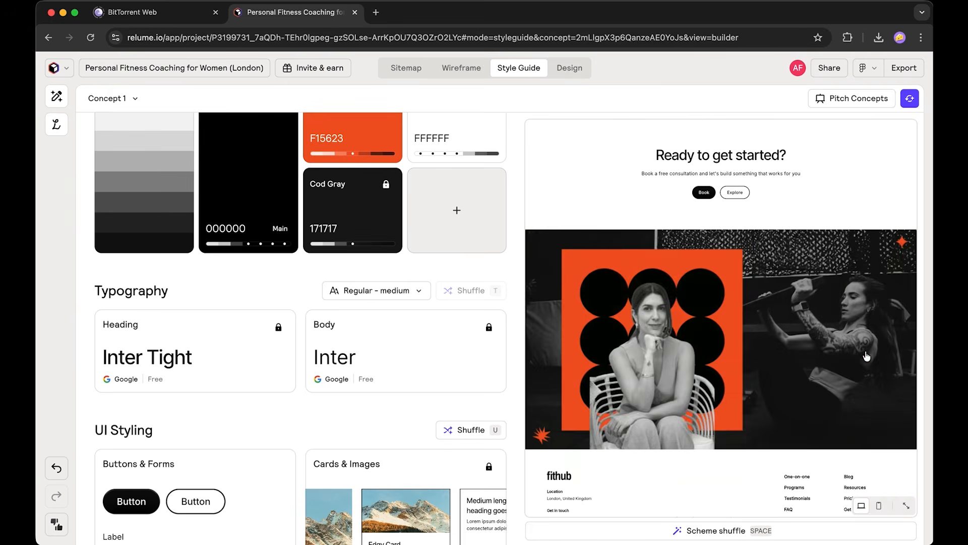
scroll(866, 356, "down", 3)
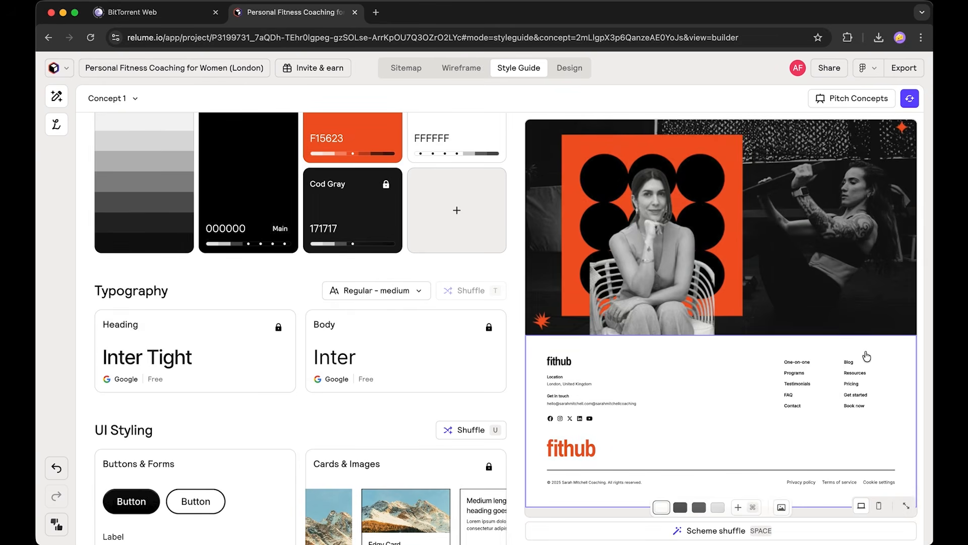